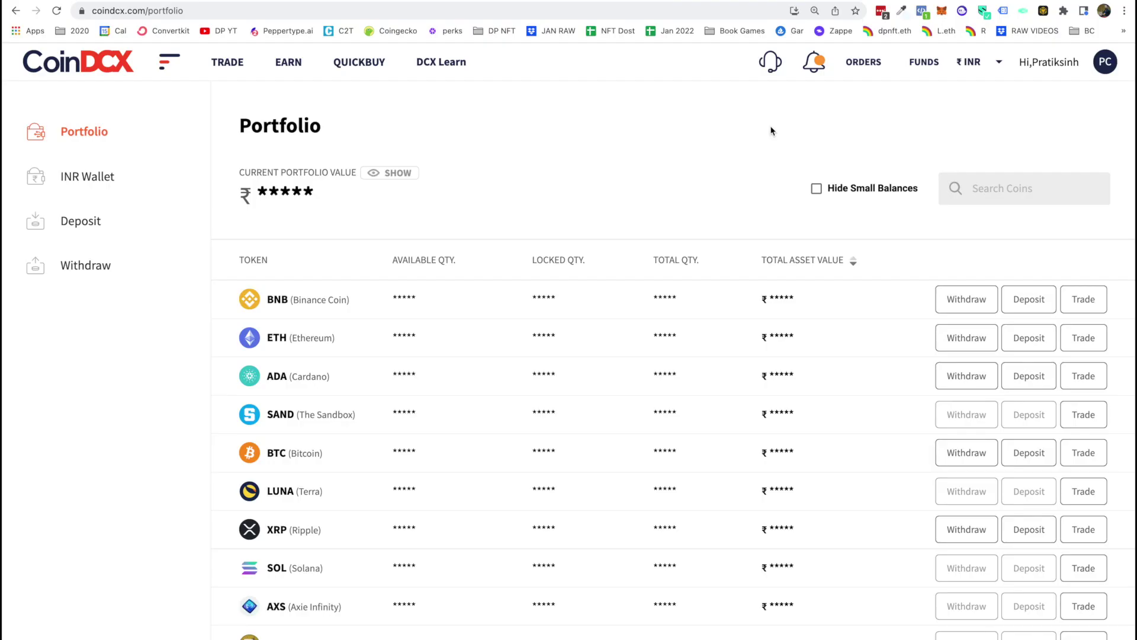
# Check the Binance Chain Wallet's network list, then start a BNB withdrawal from the portfolio
pyautogui.click(1044, 10)
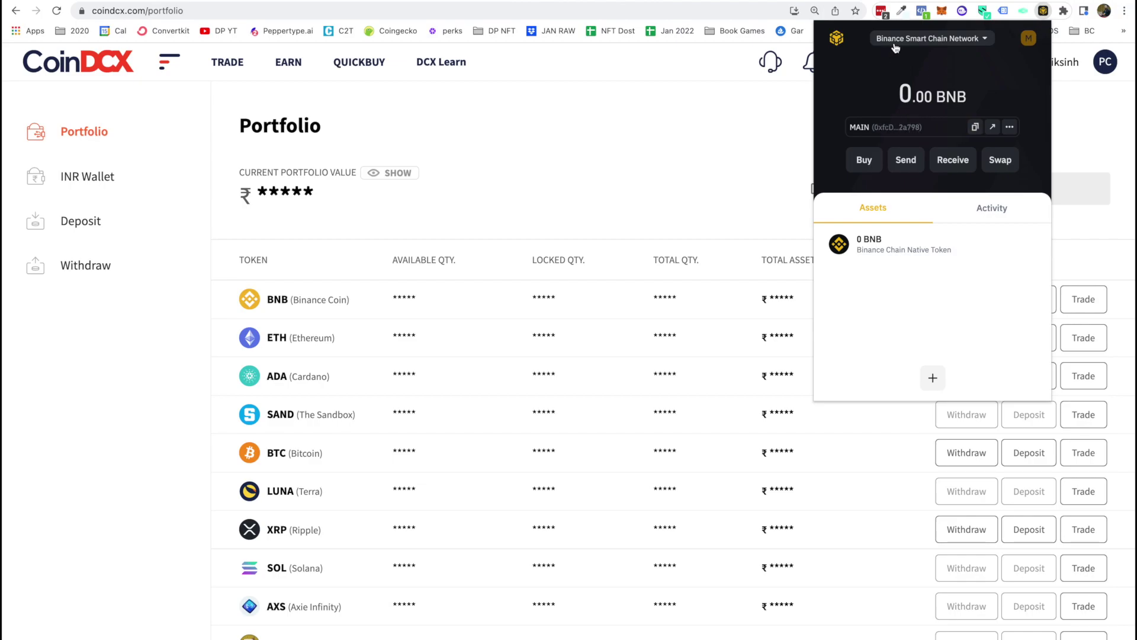
pyautogui.click(986, 41)
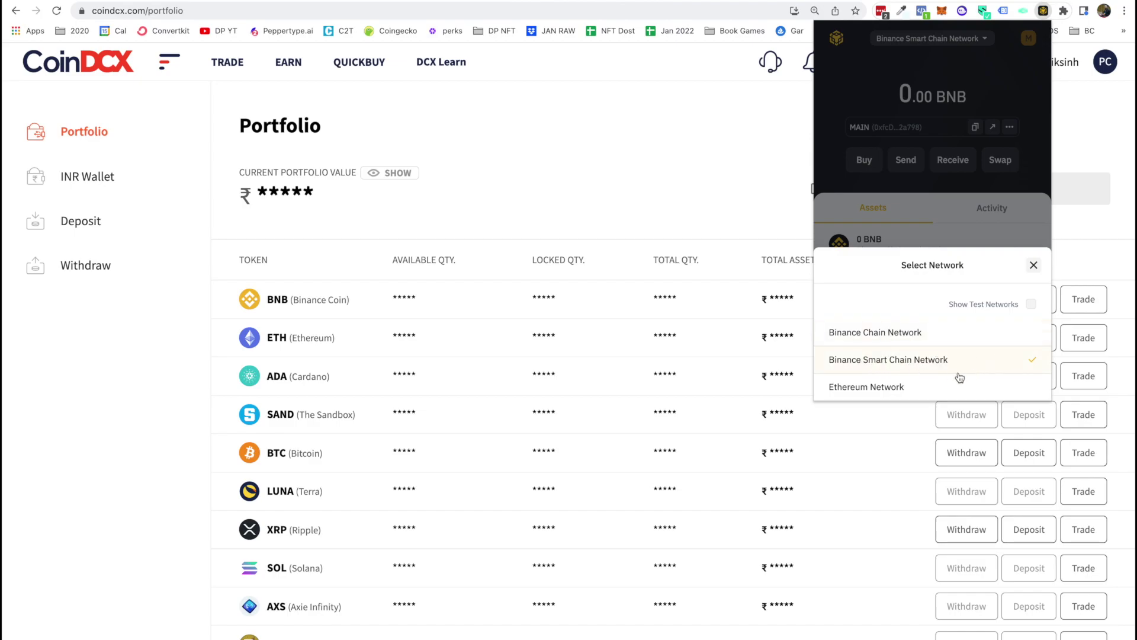
pyautogui.click(941, 239)
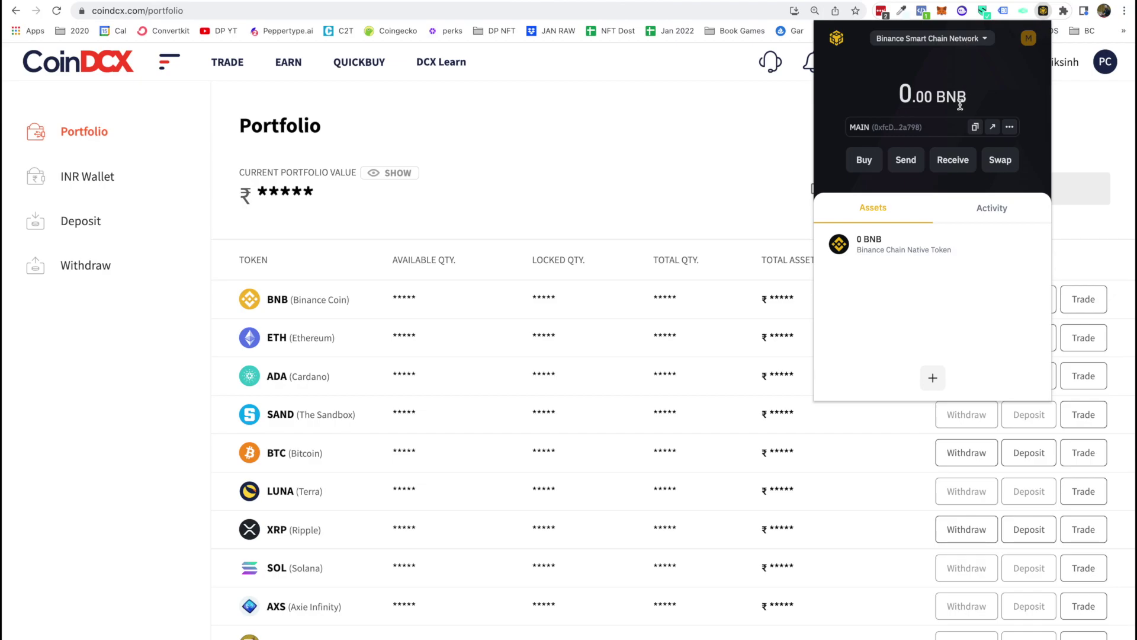
pyautogui.click(624, 149)
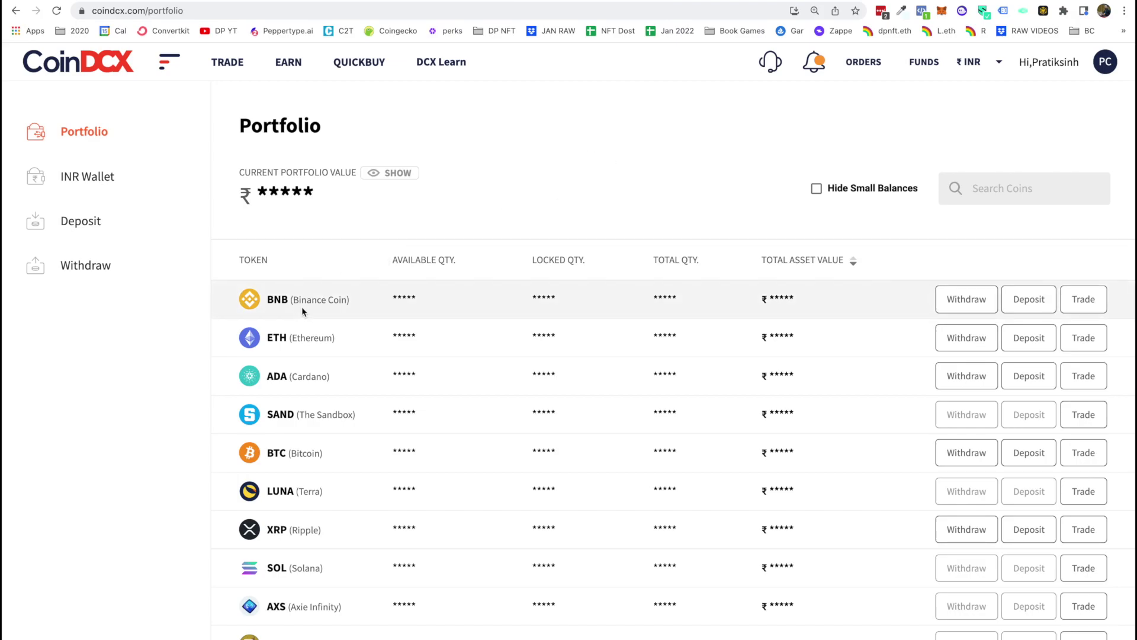
pyautogui.moveTo(921, 83)
pyautogui.click(980, 306)
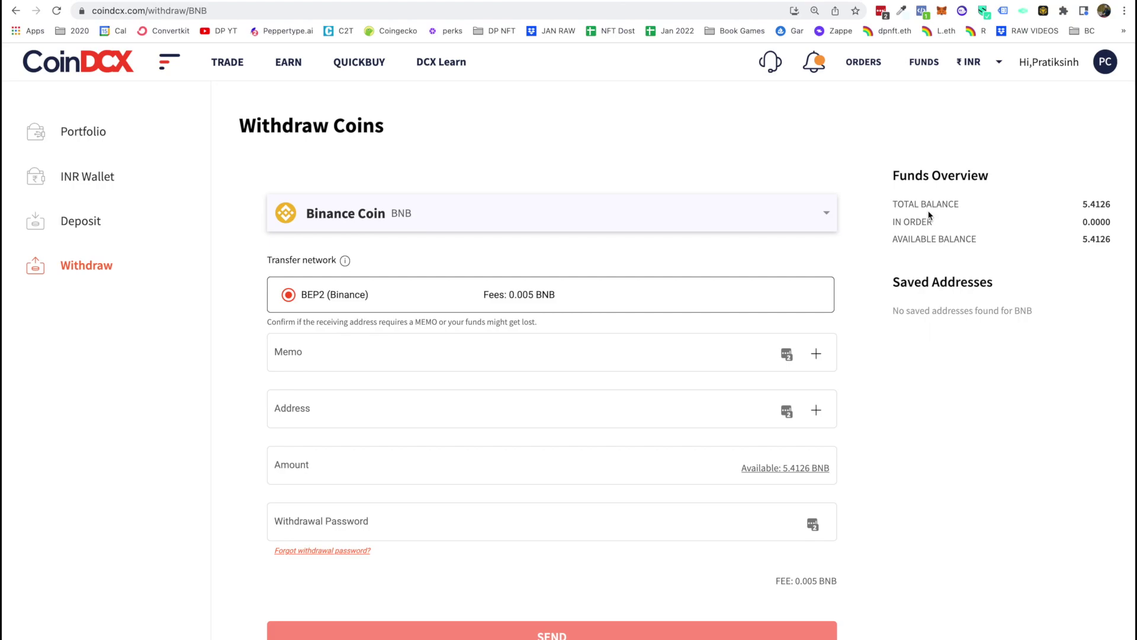
# Look over the BNB withdrawal form, selecting the 5.4126 total balance and the Memo field
pyautogui.doubleClick(1100, 203)
pyautogui.click(977, 408)
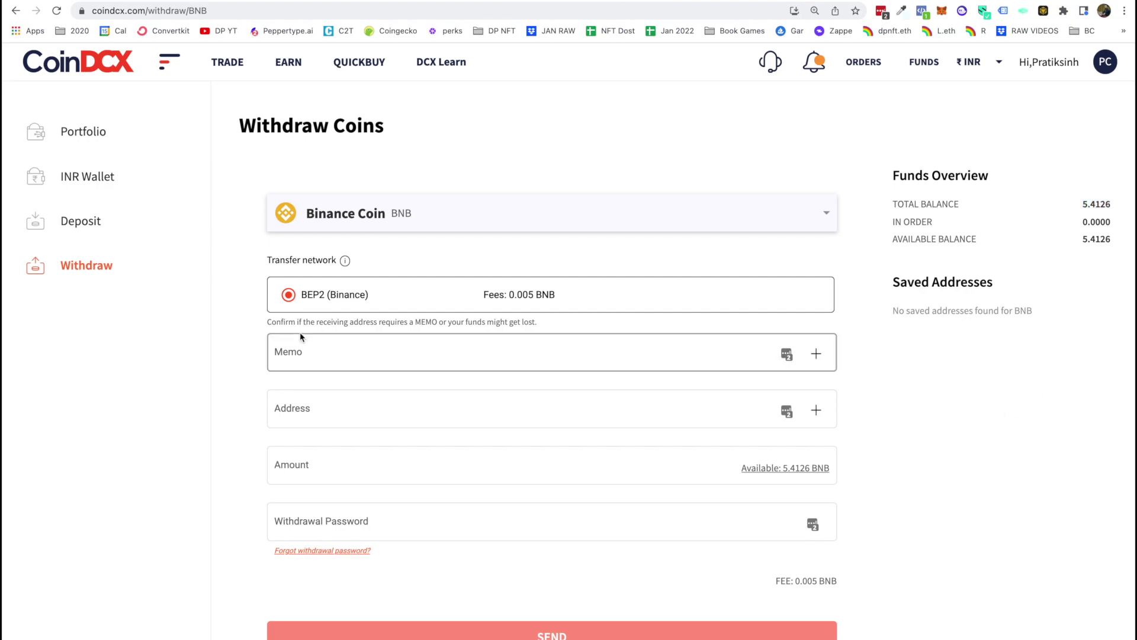
pyautogui.click(309, 353)
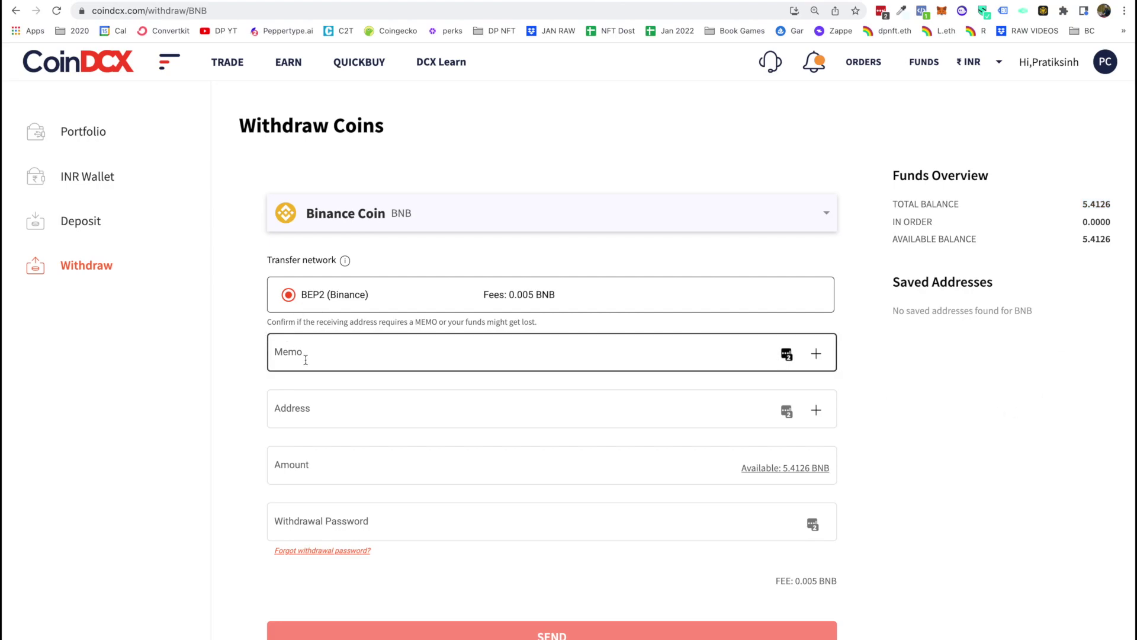
pyautogui.click(851, 2)
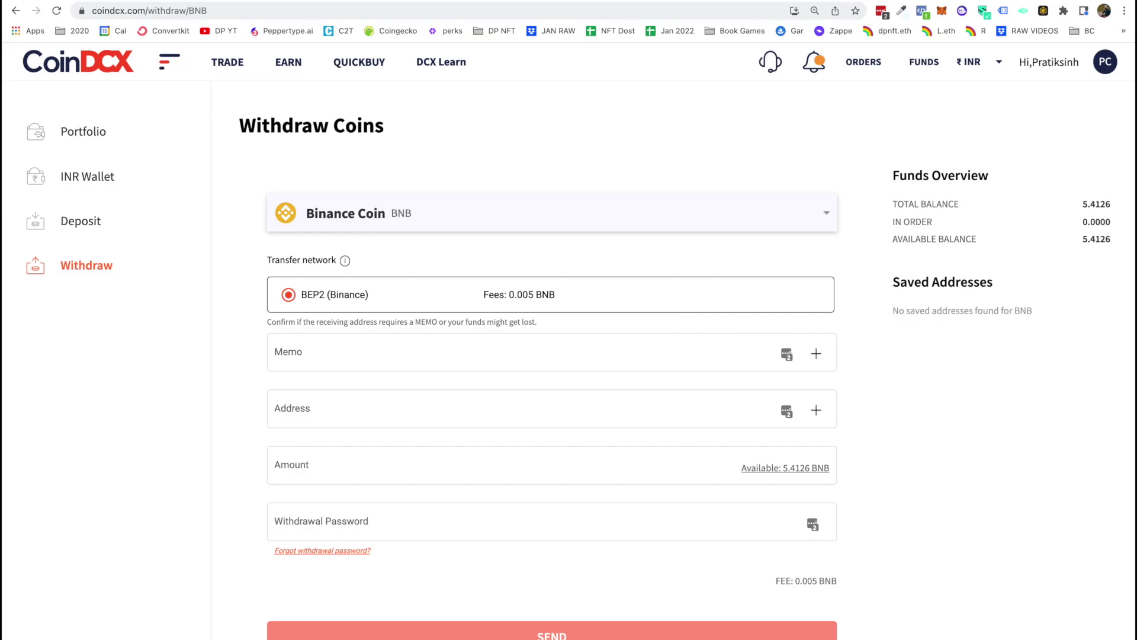
# Open twitter.com in a new browser tab
pyautogui.press('super+t')
pyautogui.write('twi')
pyautogui.press('Return')
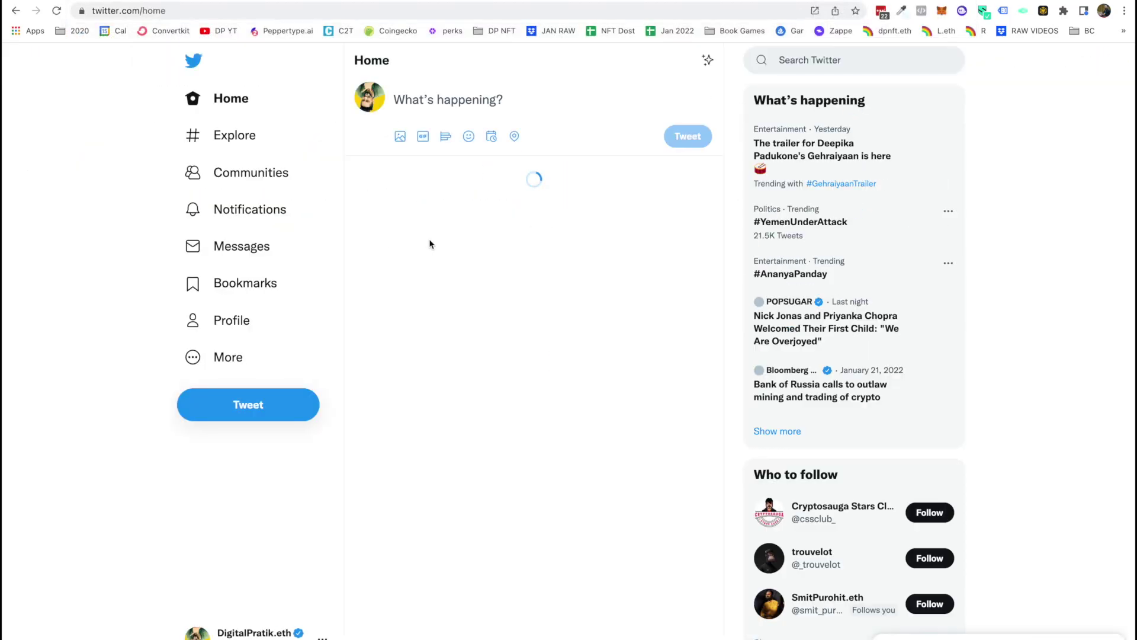
# Open your Twitter profile and scroll down to the tweet asking about the BNB TAG
pyautogui.click(279, 320)
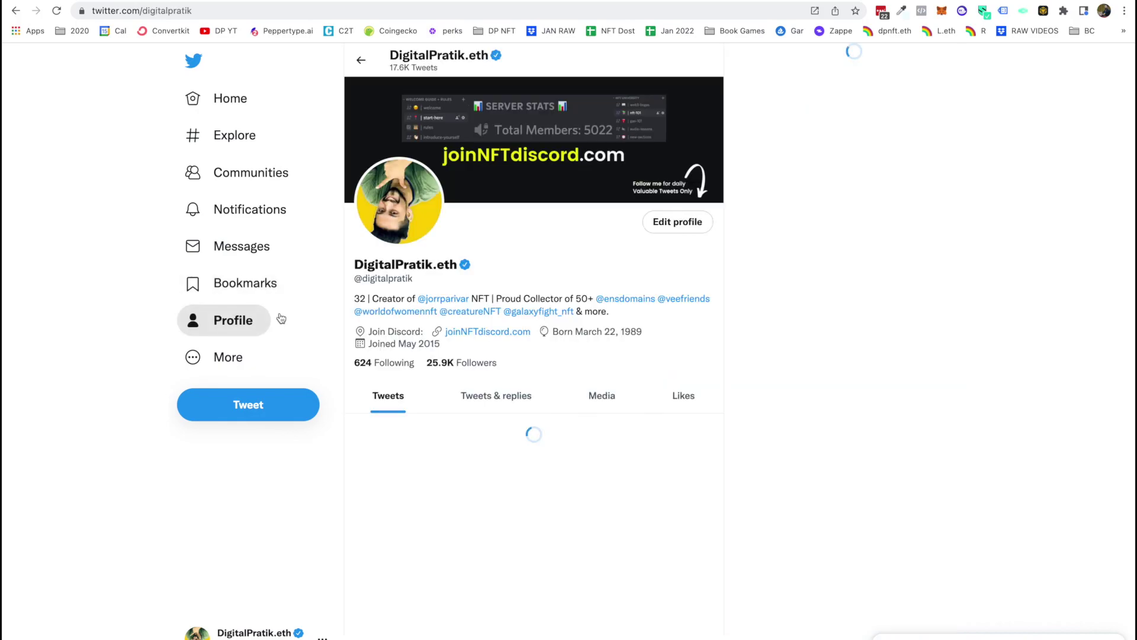
pyautogui.scroll(-10, 409, 394)
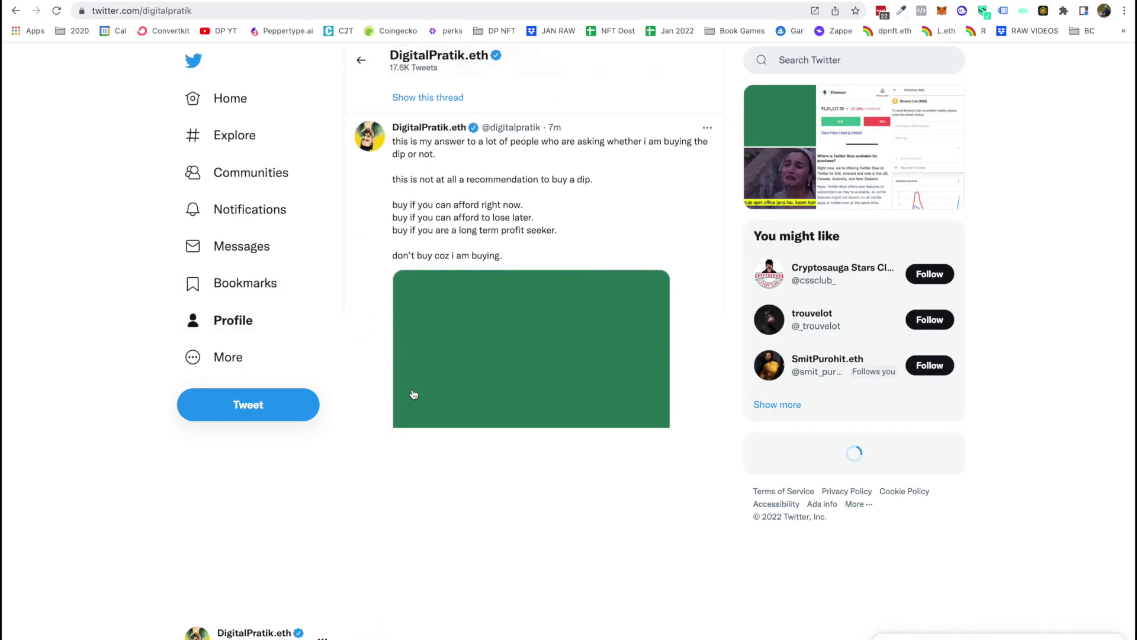
pyautogui.scroll(-10, 413, 394)
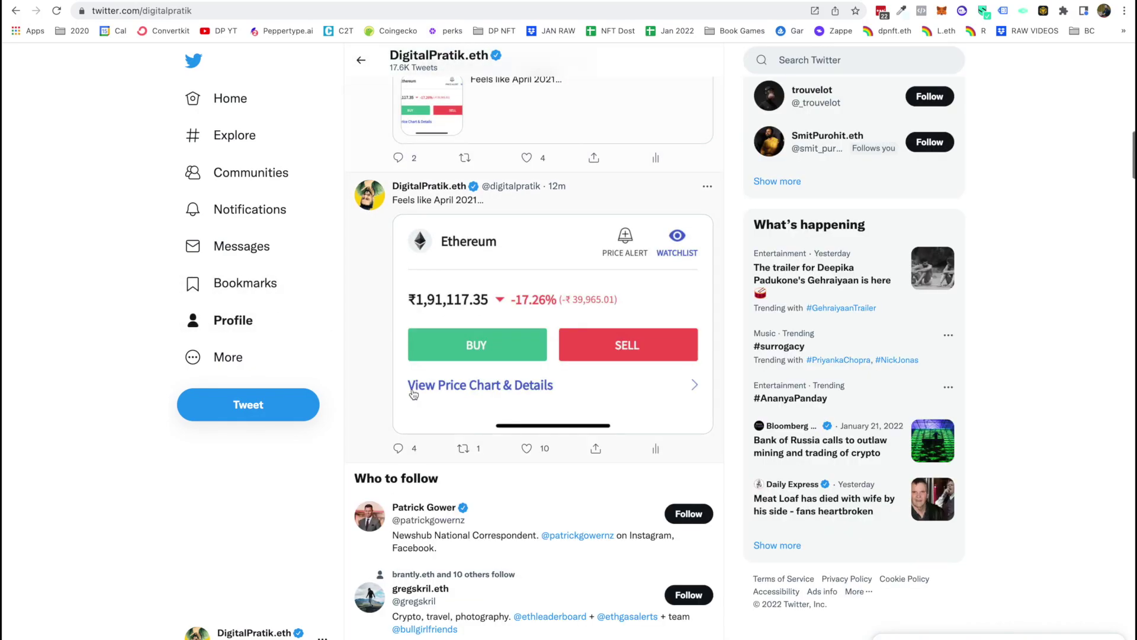
pyautogui.scroll(-10, 413, 394)
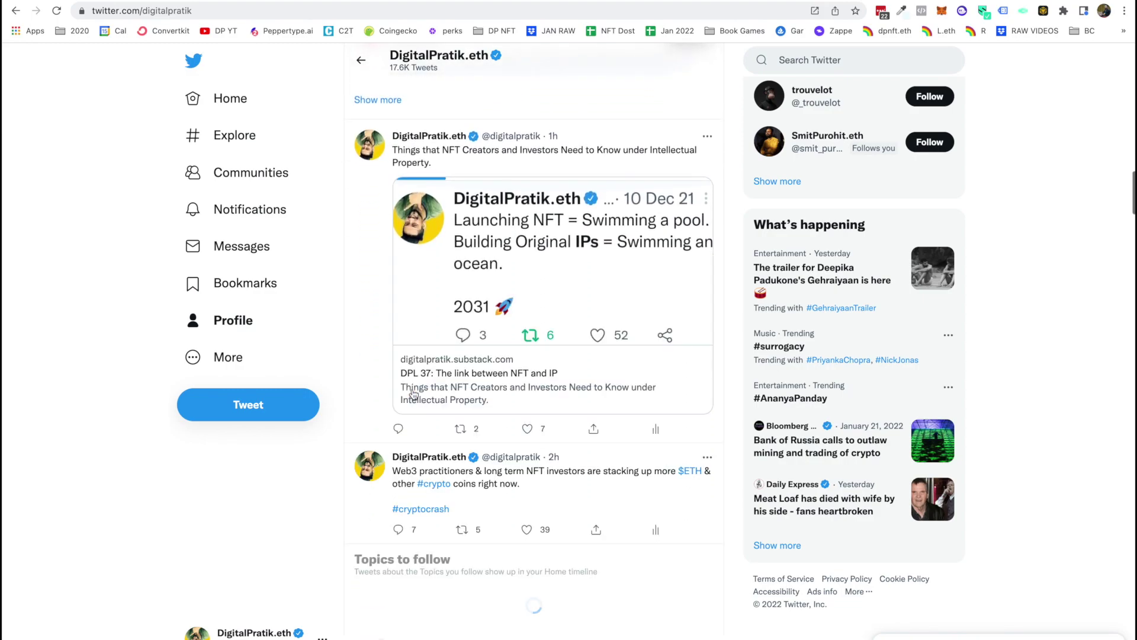
pyautogui.scroll(-5, 413, 393)
pyautogui.scroll(-6, 531, 215)
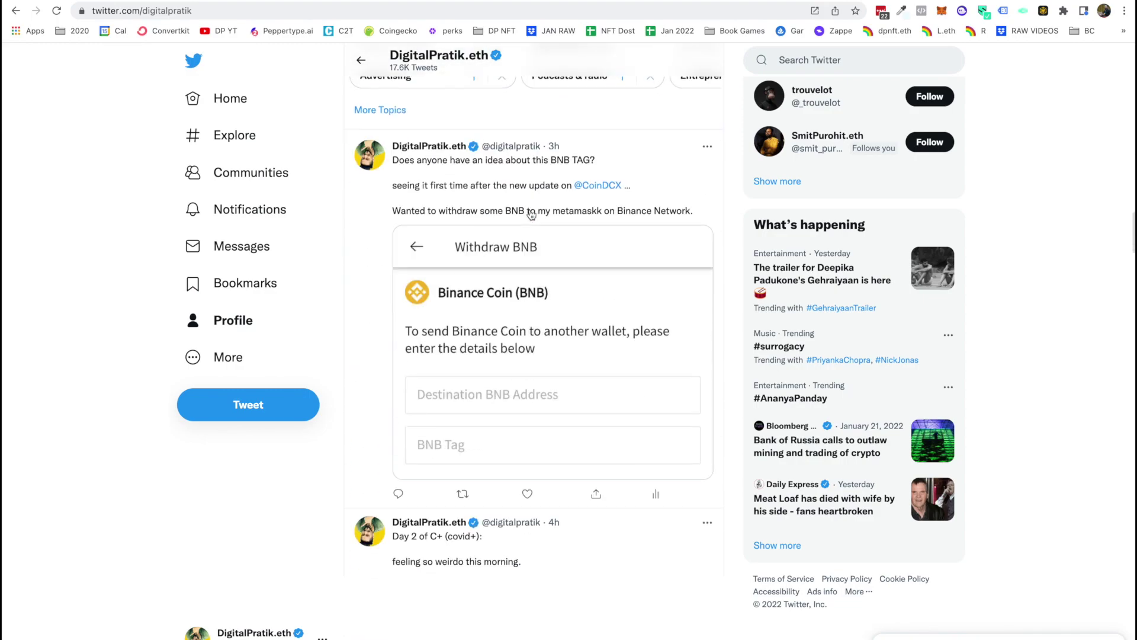
pyautogui.scroll(-2, 531, 215)
pyautogui.scroll(3, 413, 236)
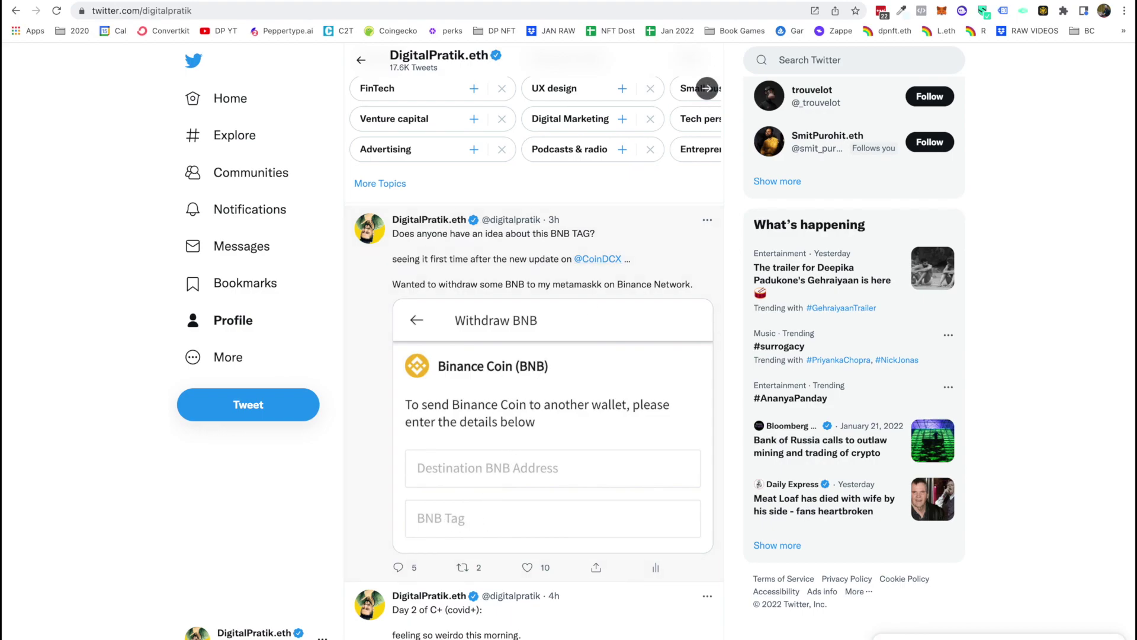
# Check the Memo field on the CoinDCX withdrawal tab, then return to the Twitter profile
pyautogui.hotkey('ctrl', 'Tab')
pyautogui.click(300, 357)
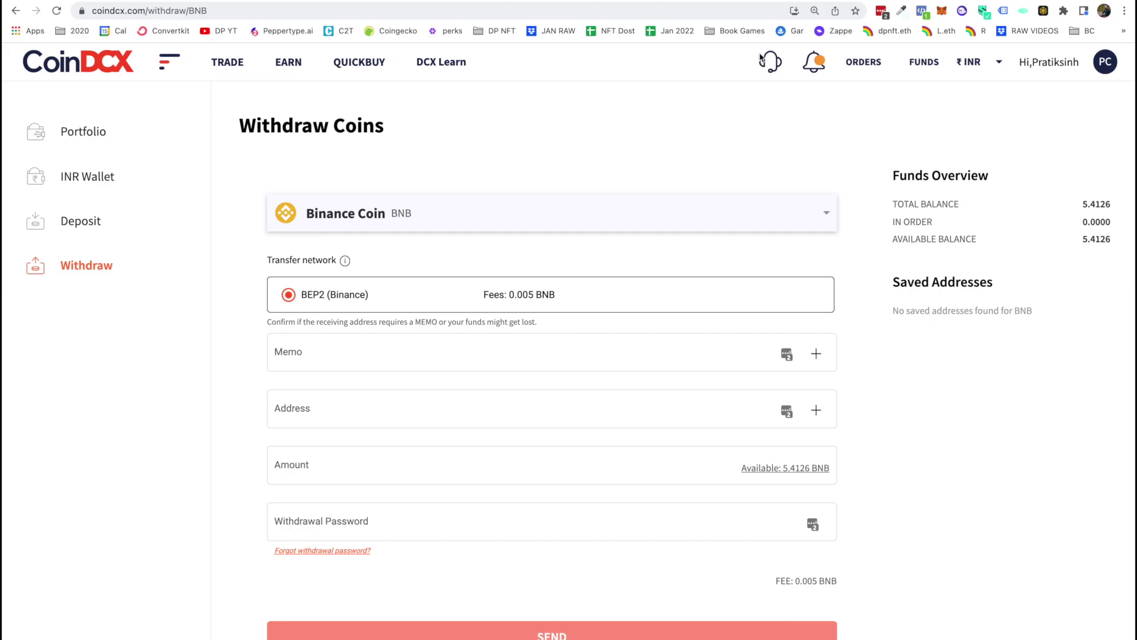
pyautogui.hotkey('ctrl', 'Tab')
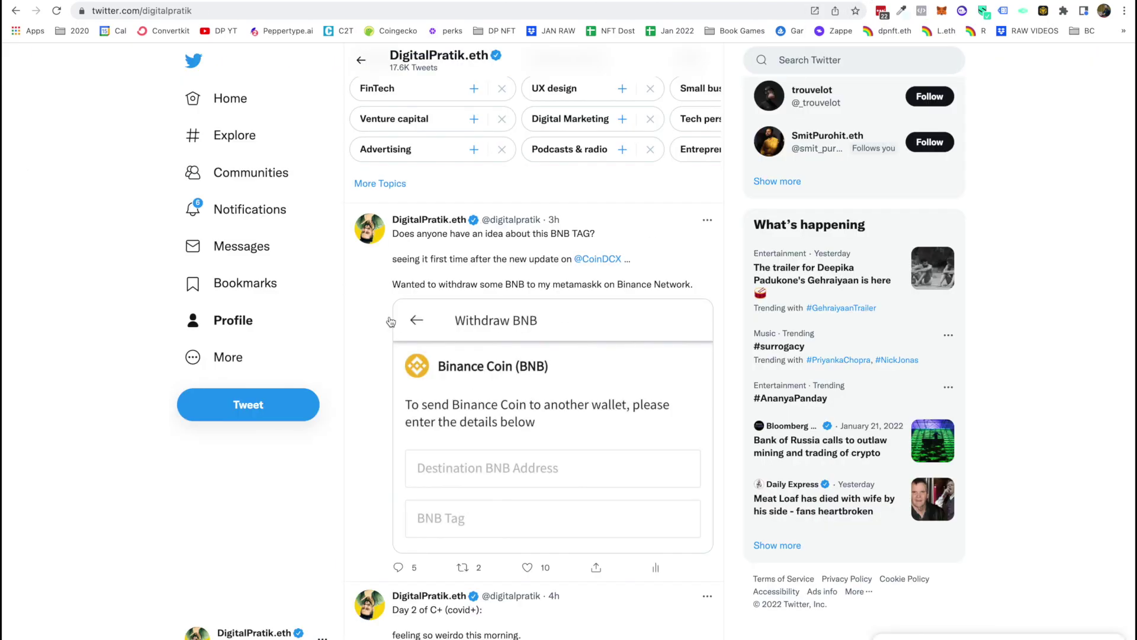
# Read CoinDCX Cares' replies saying any random number works as memo tag, then return to CoinDCX
pyautogui.click(364, 287)
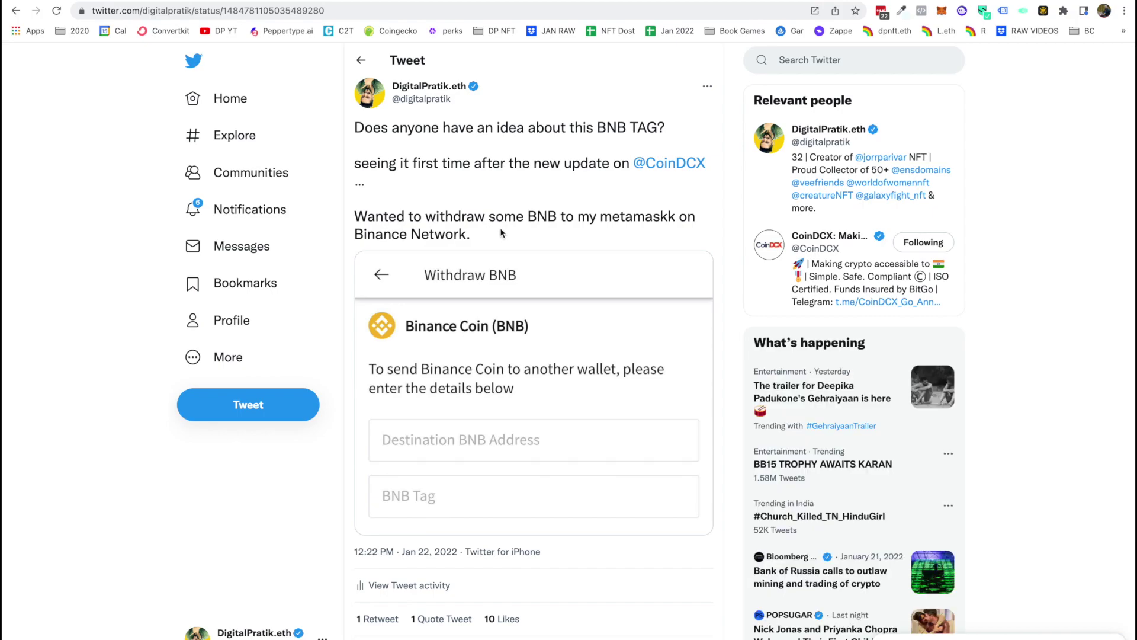
pyautogui.scroll(-9, 493, 288)
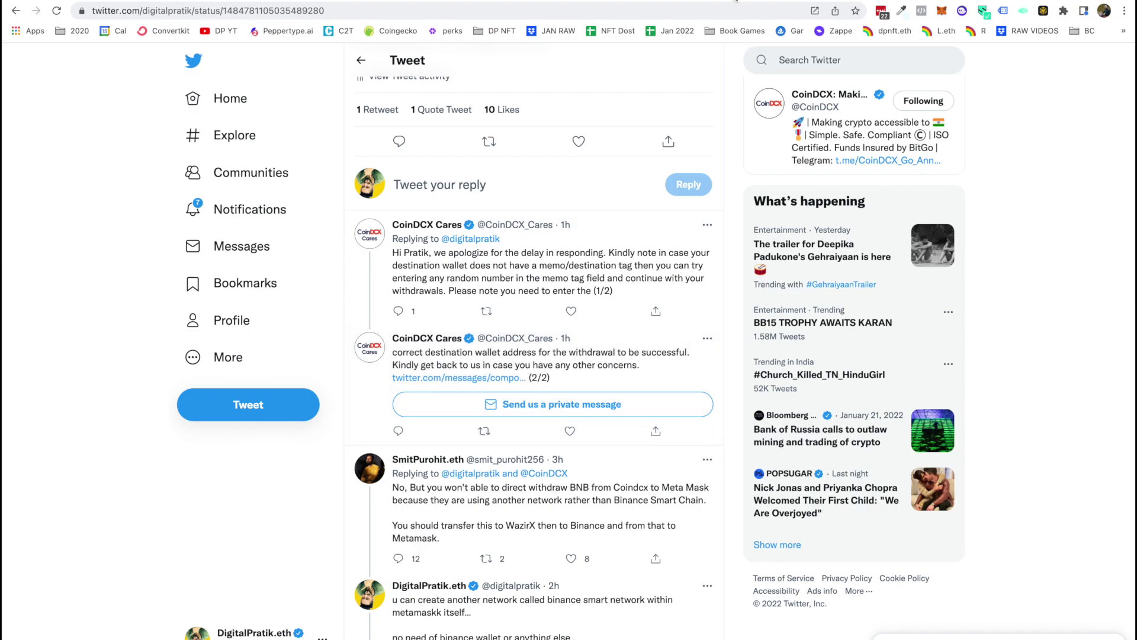
pyautogui.click(699, 4)
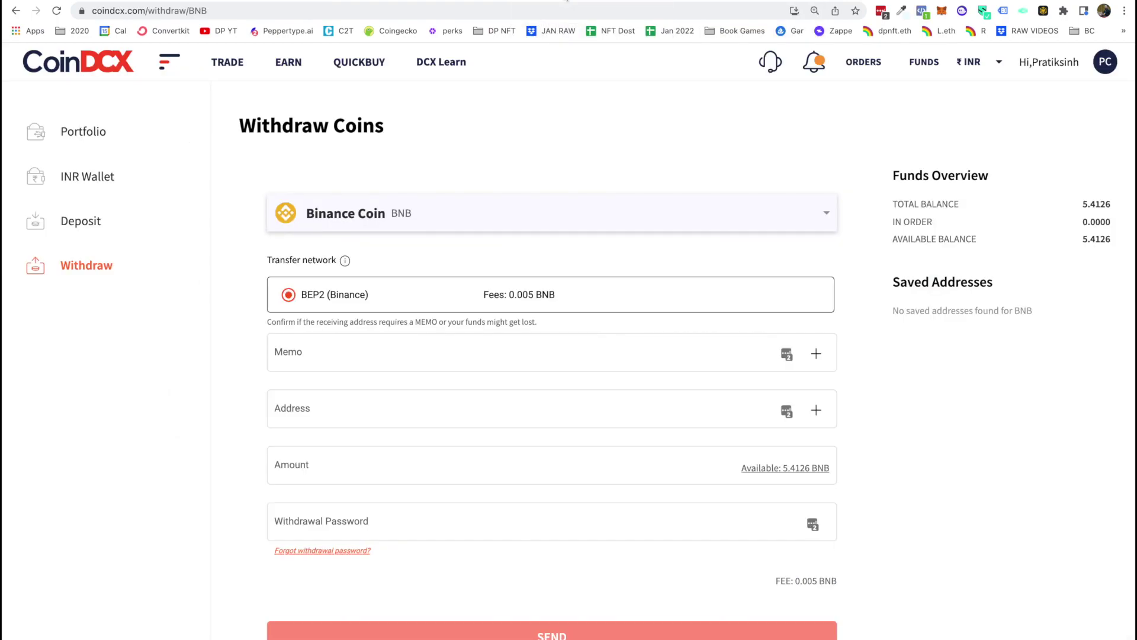
# Copy the wallet's MAIN address, enter memo 997997, and paste the address into Address
pyautogui.click(1043, 12)
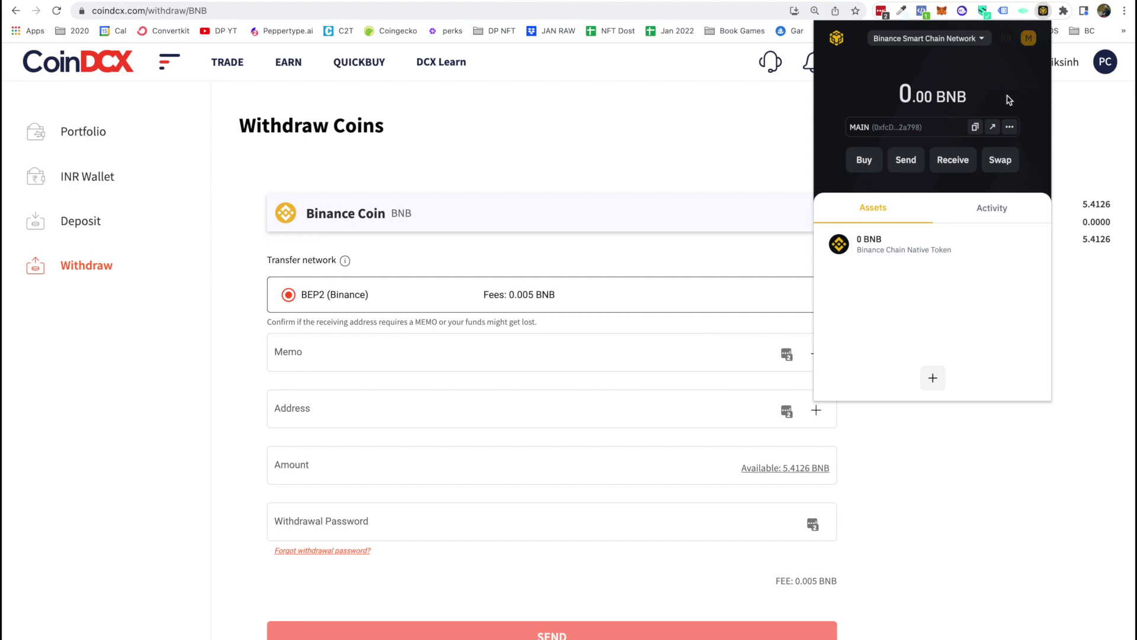
pyautogui.click(975, 127)
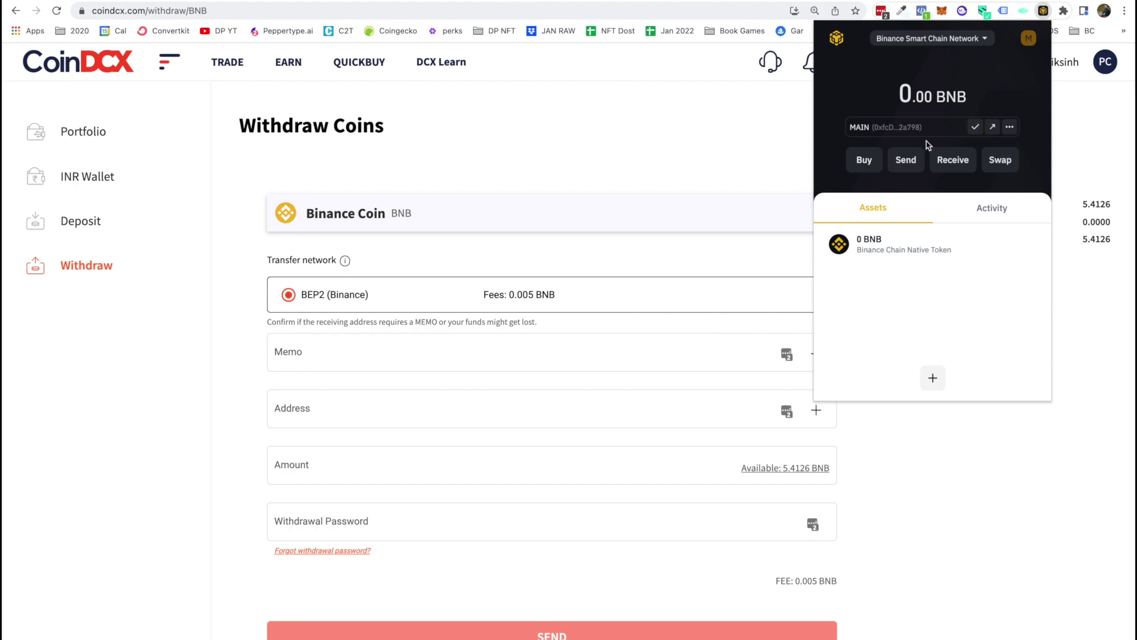
pyautogui.click(330, 413)
pyautogui.click(305, 354)
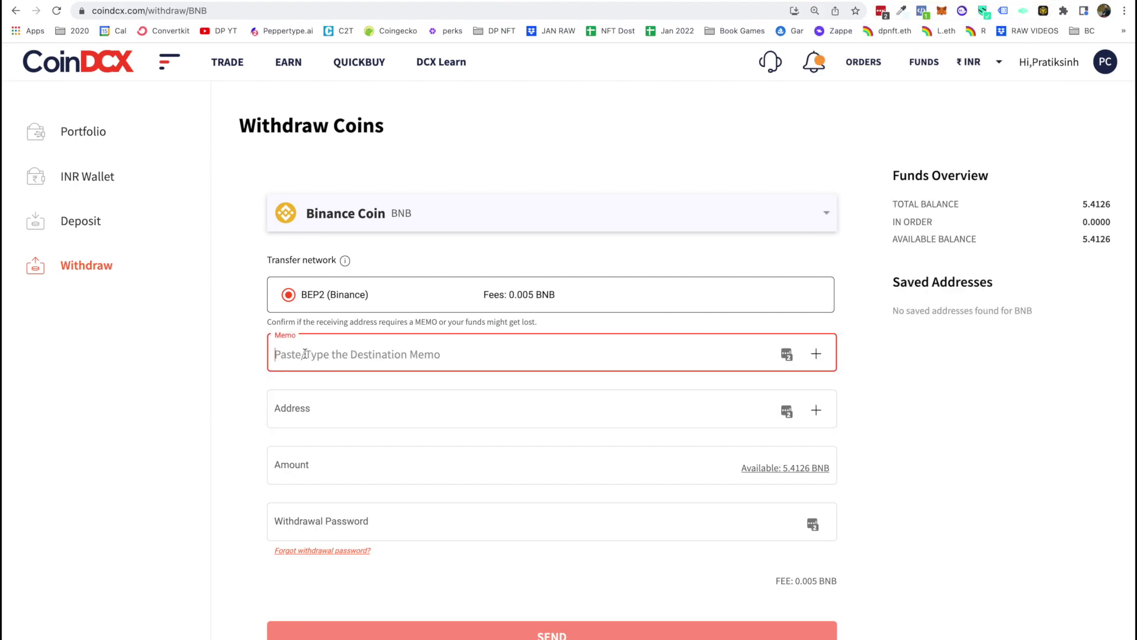
pyautogui.write('99799')
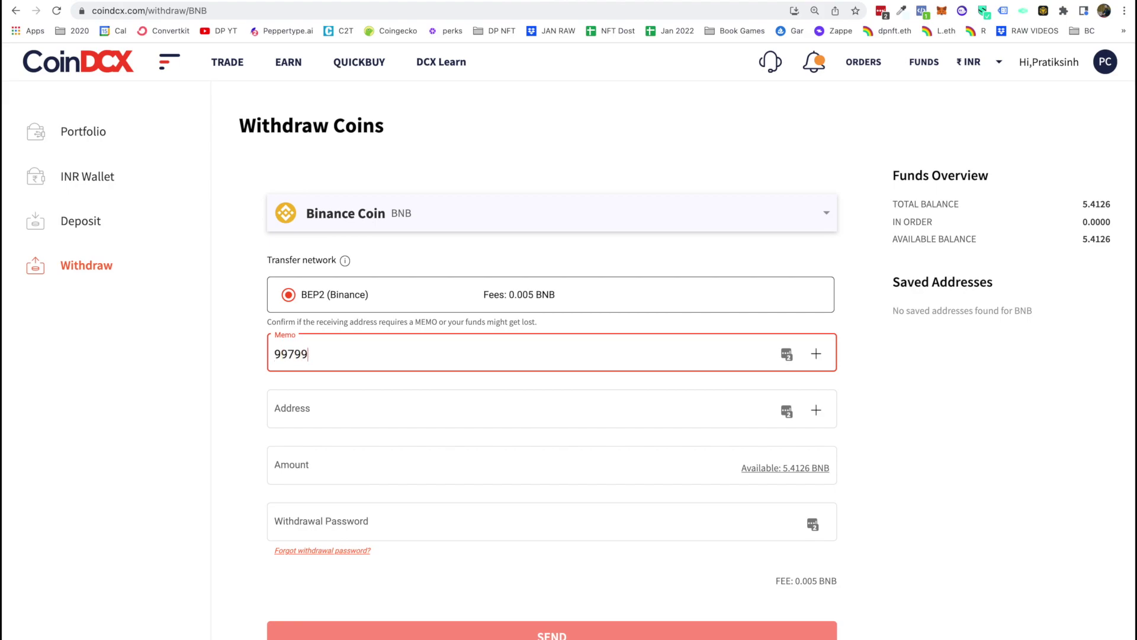
pyautogui.write('7')
pyautogui.click(294, 409)
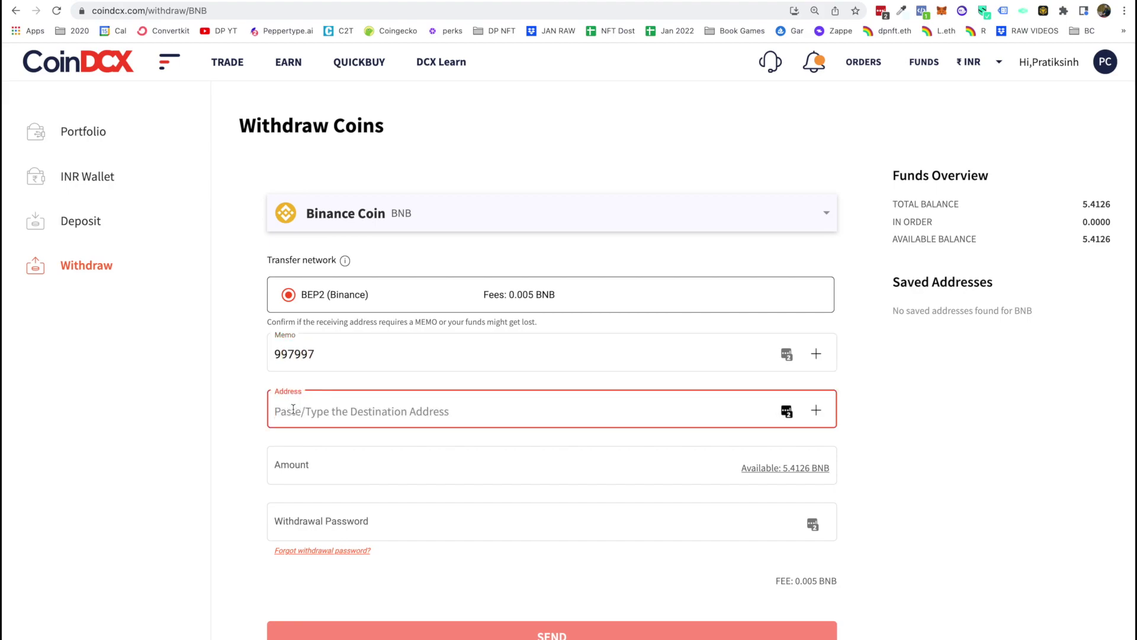
# Confirm the pasted 0x address is flagged as not a valid BNB address, then open the wallet
pyautogui.click(244, 446)
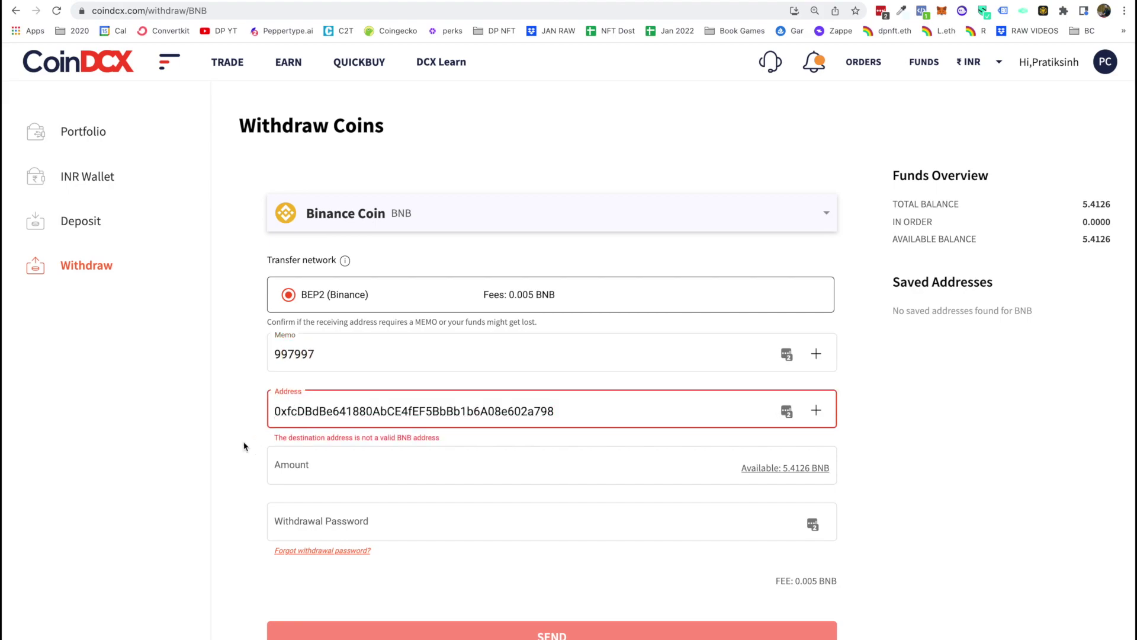
pyautogui.hotkey('ctrl', '+')
pyautogui.hotkey('ctrl', '+')
pyautogui.hotkey('ctrl', '+')
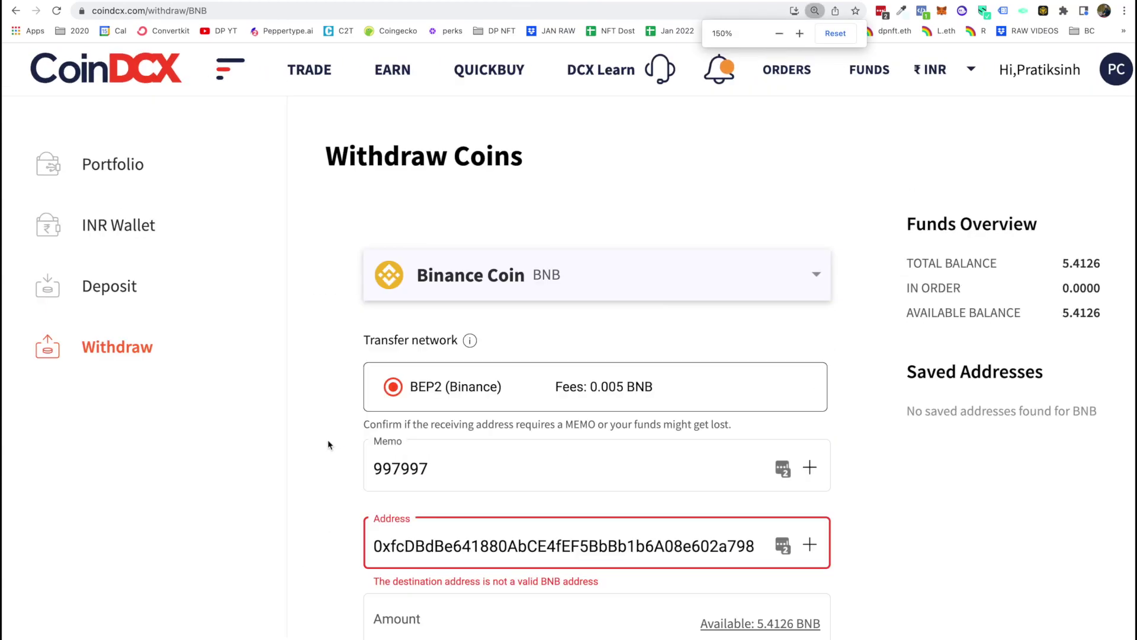
pyautogui.scroll(-3, 440, 417)
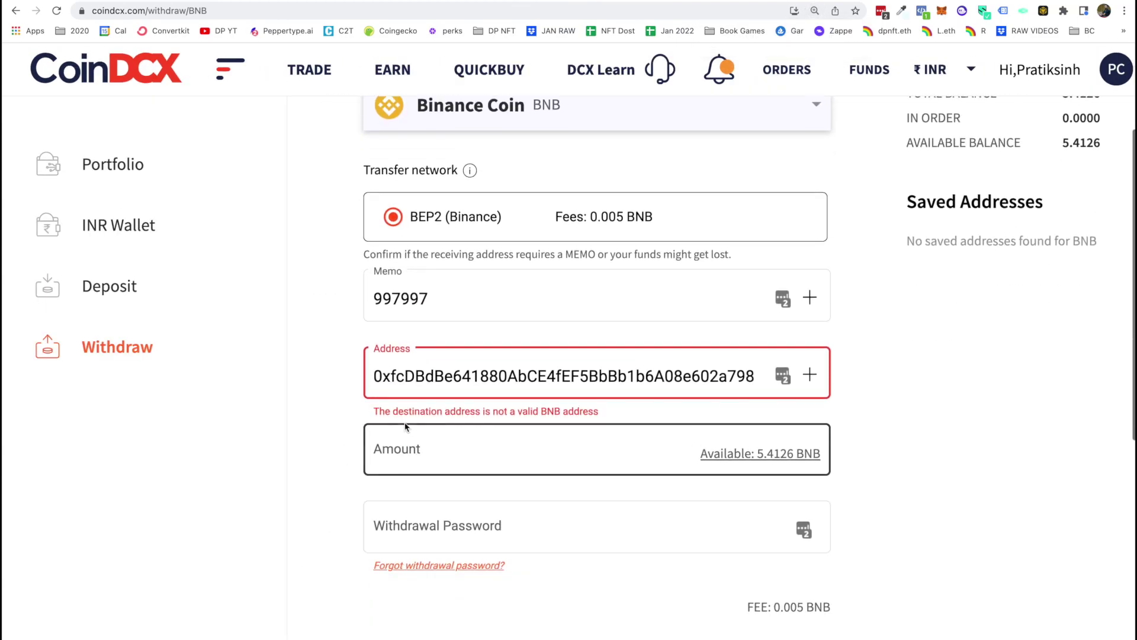
pyautogui.doubleClick(551, 410)
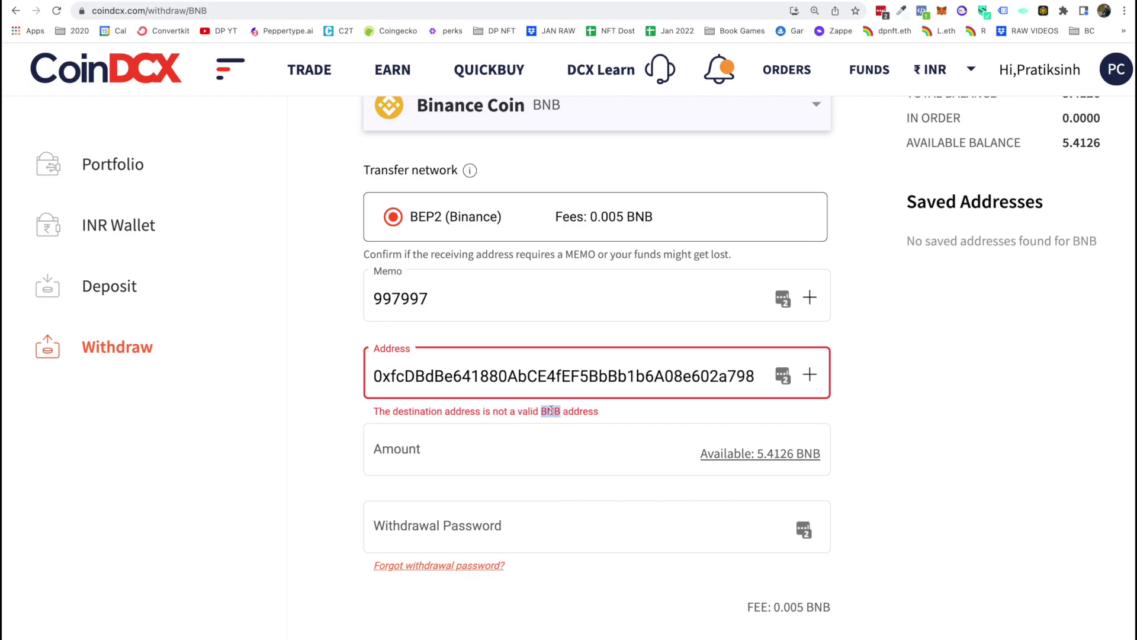
pyautogui.tripleClick(486, 411)
pyautogui.click(982, 384)
pyautogui.click(1043, 11)
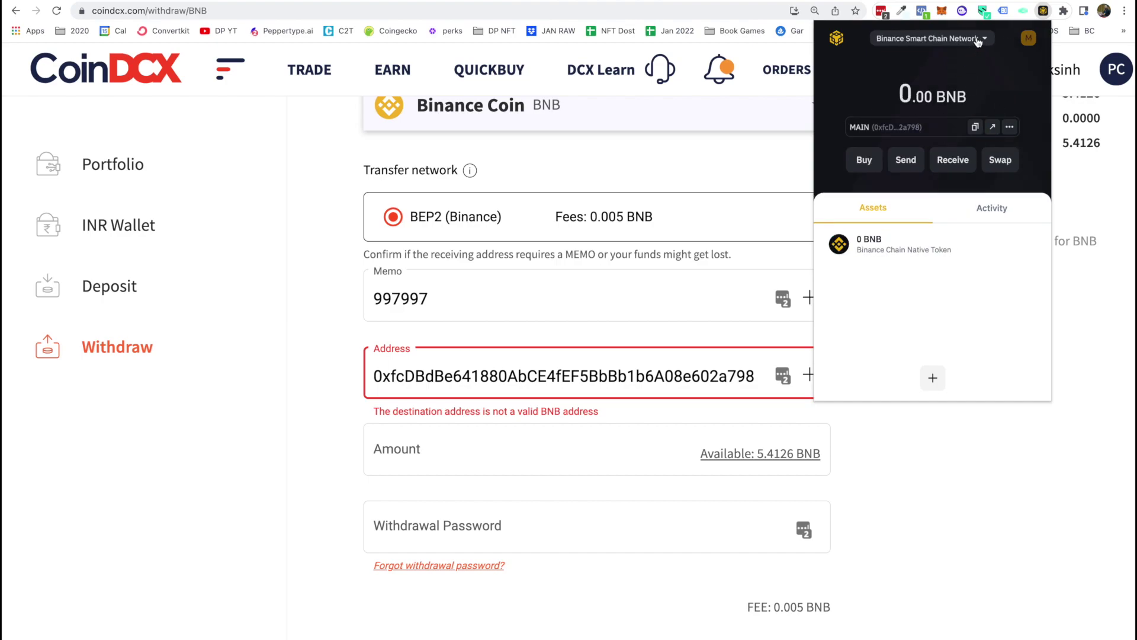
# Switch the wallet to Binance Chain Network (0.095 BNB) and copy its bnb1 address
pyautogui.click(978, 41)
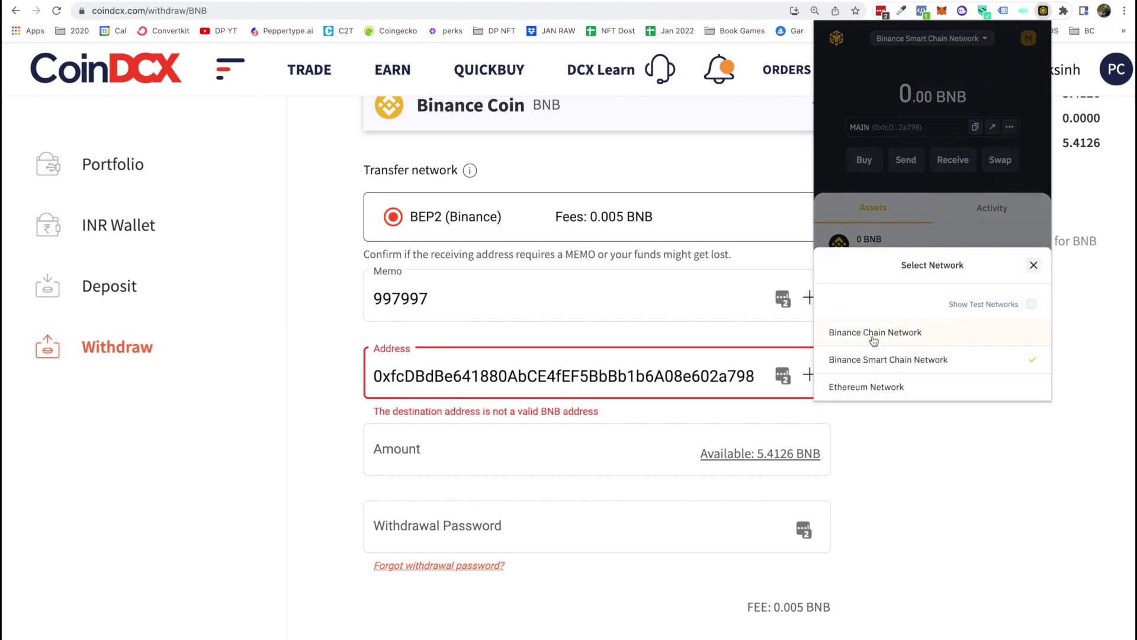
pyautogui.click(935, 335)
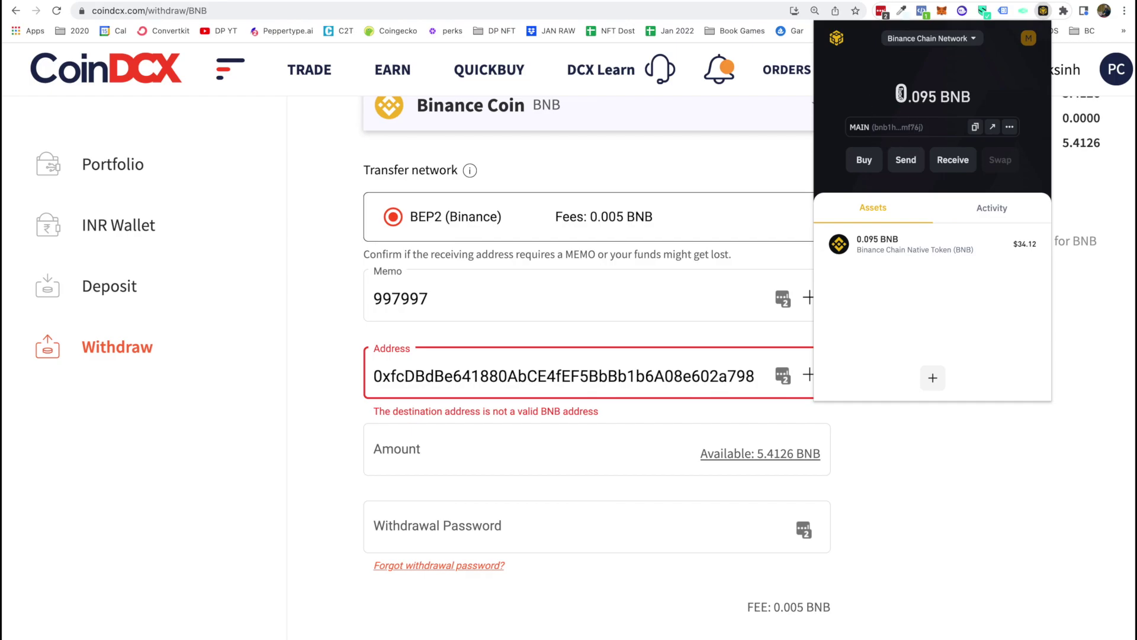
pyautogui.click(973, 39)
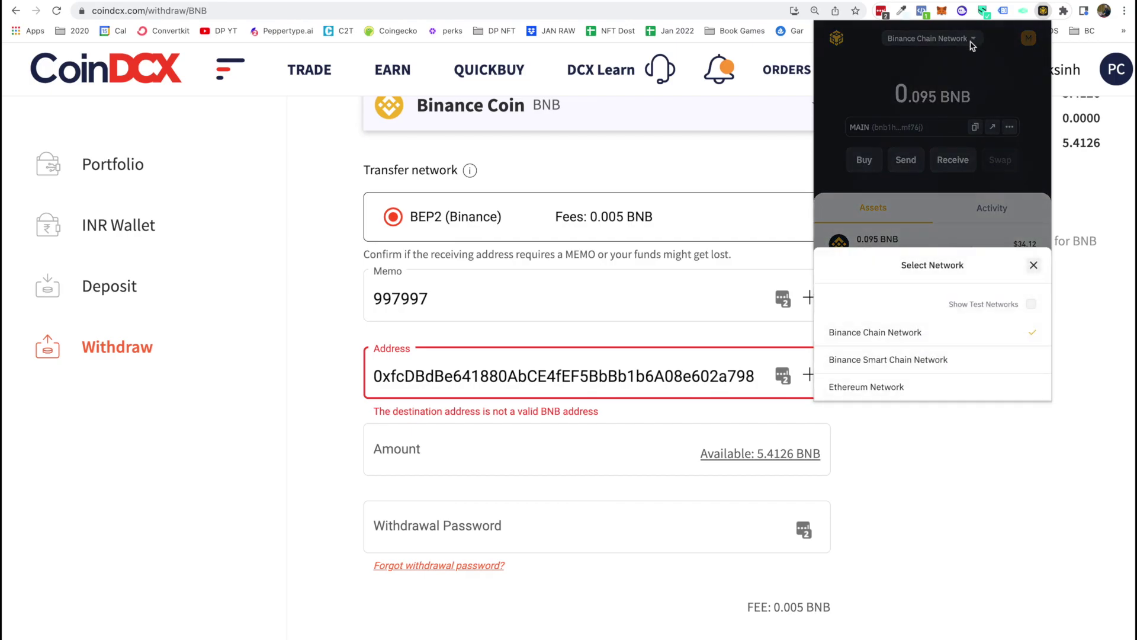
pyautogui.click(912, 369)
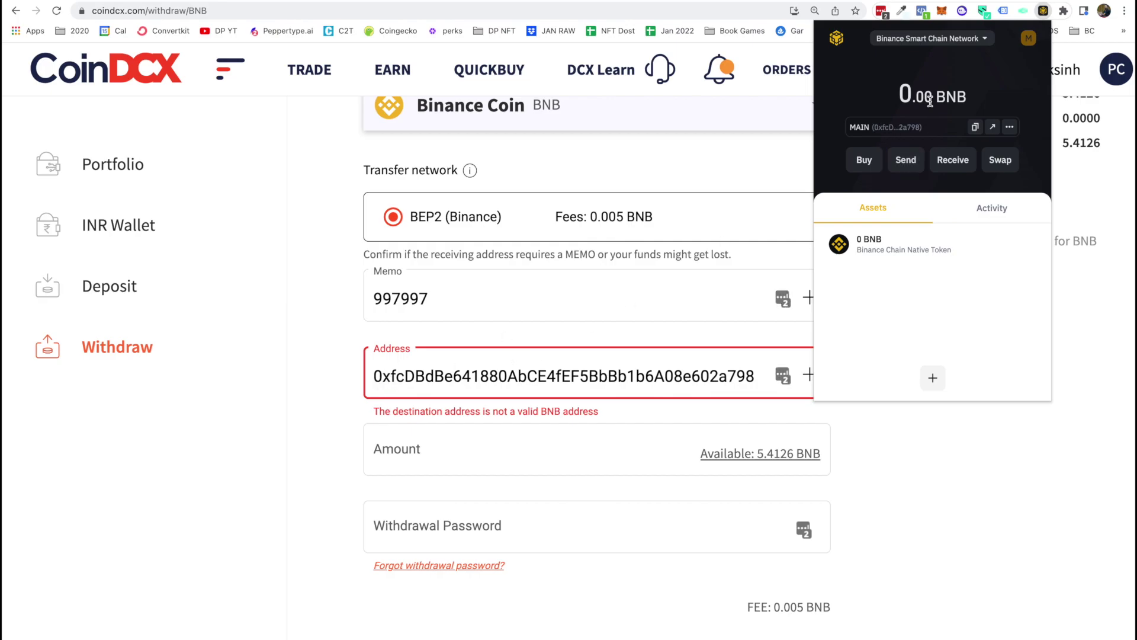
pyautogui.click(945, 41)
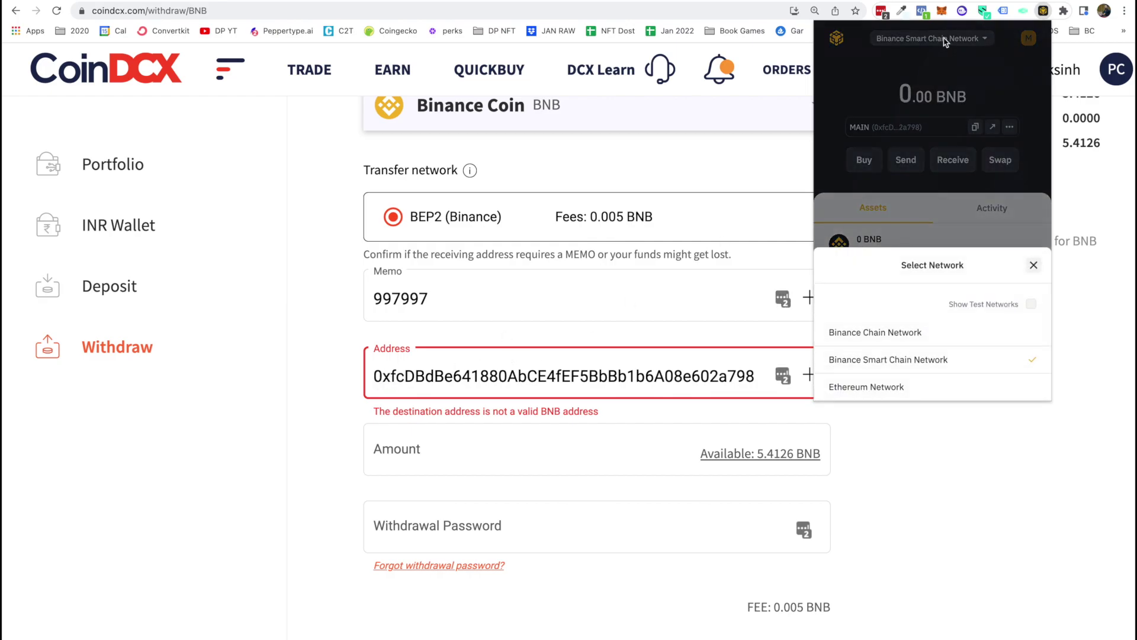
pyautogui.click(901, 332)
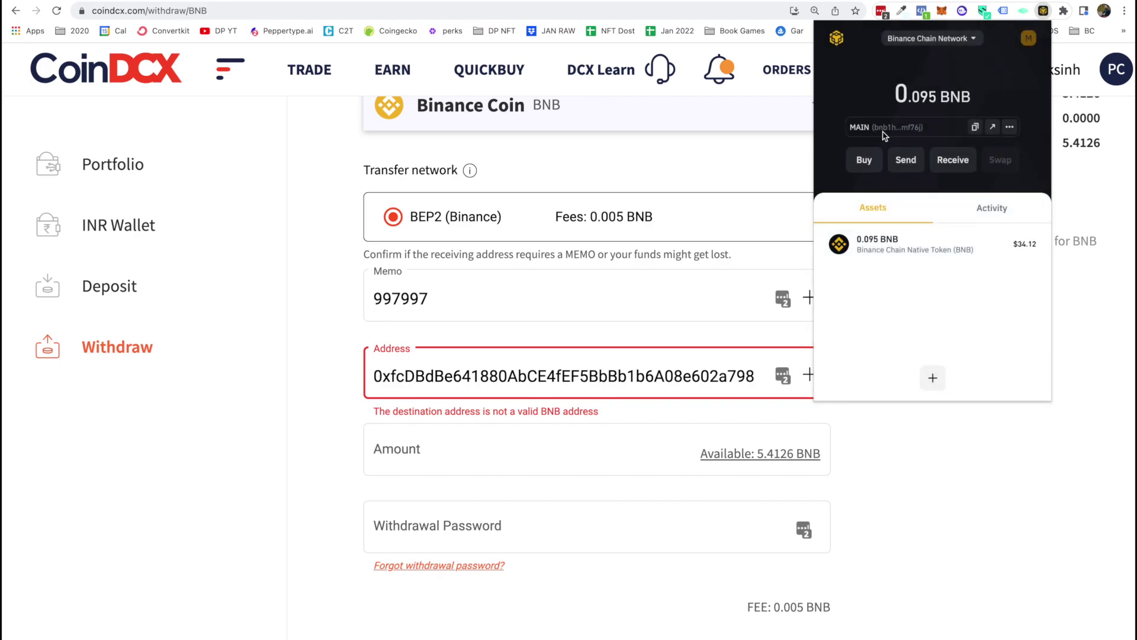
pyautogui.click(975, 127)
# Paste the bnb1 address over the old 0x address and enter 5.3 BNB as the amount
pyautogui.doubleClick(499, 374)
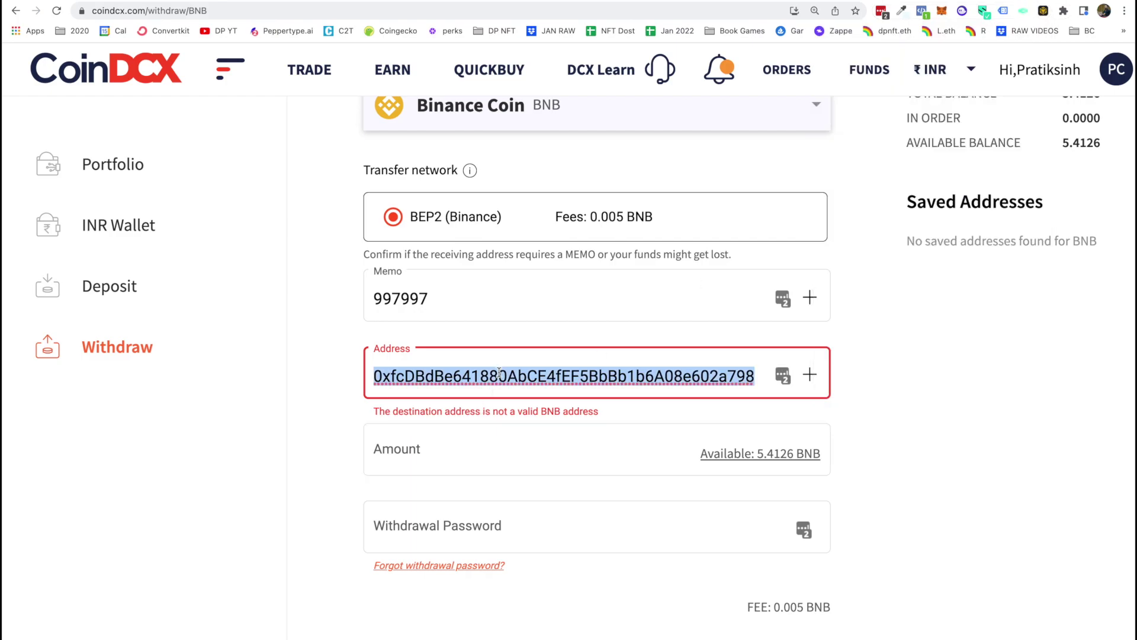
pyautogui.hotkey('ctrl', 'v')
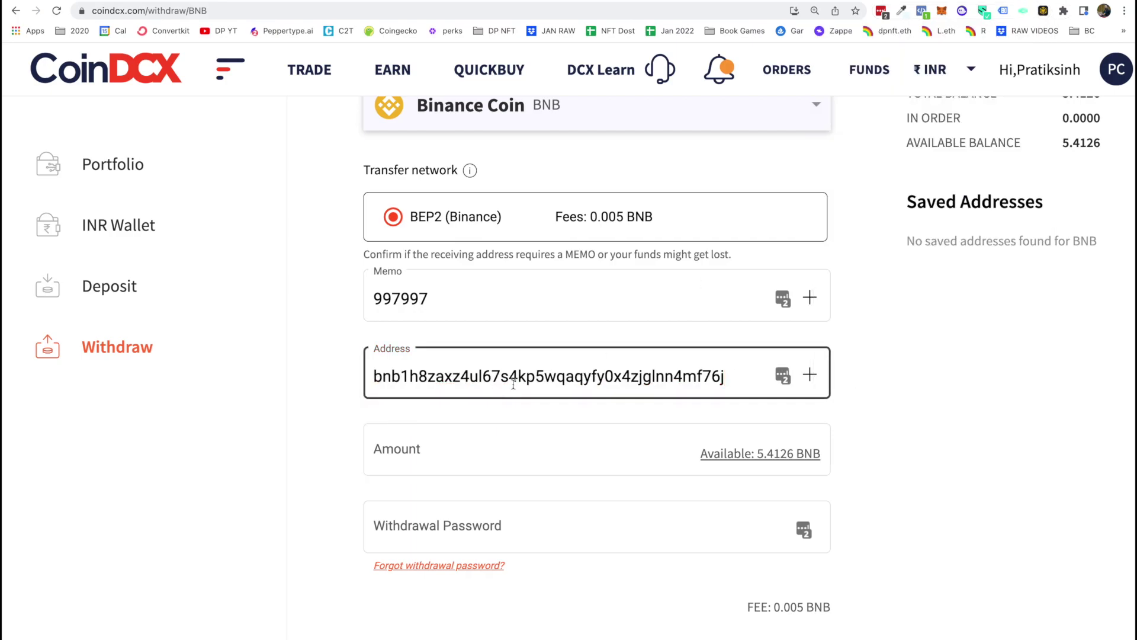
pyautogui.click(448, 451)
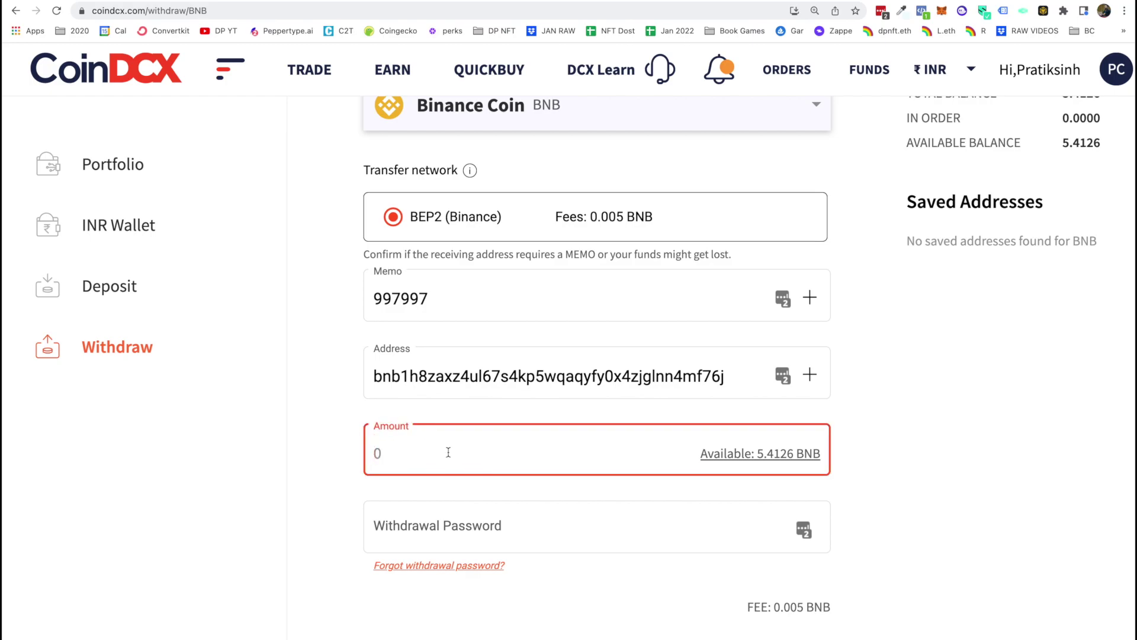
pyautogui.write('5.')
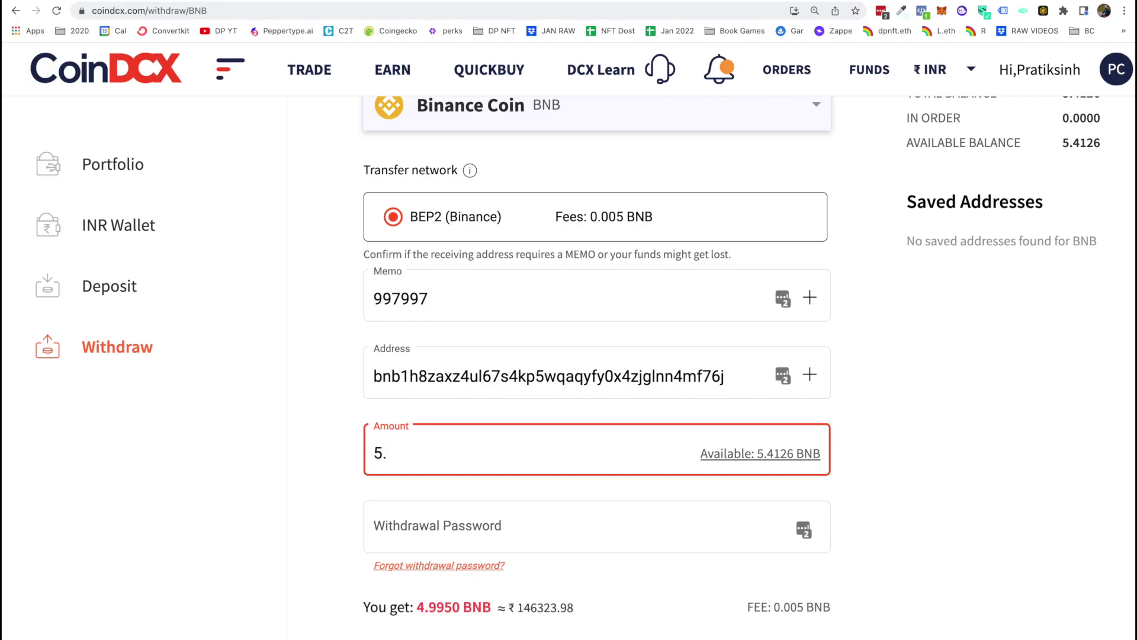
pyautogui.write('3')
pyautogui.click(895, 439)
pyautogui.scroll(-2, 896, 439)
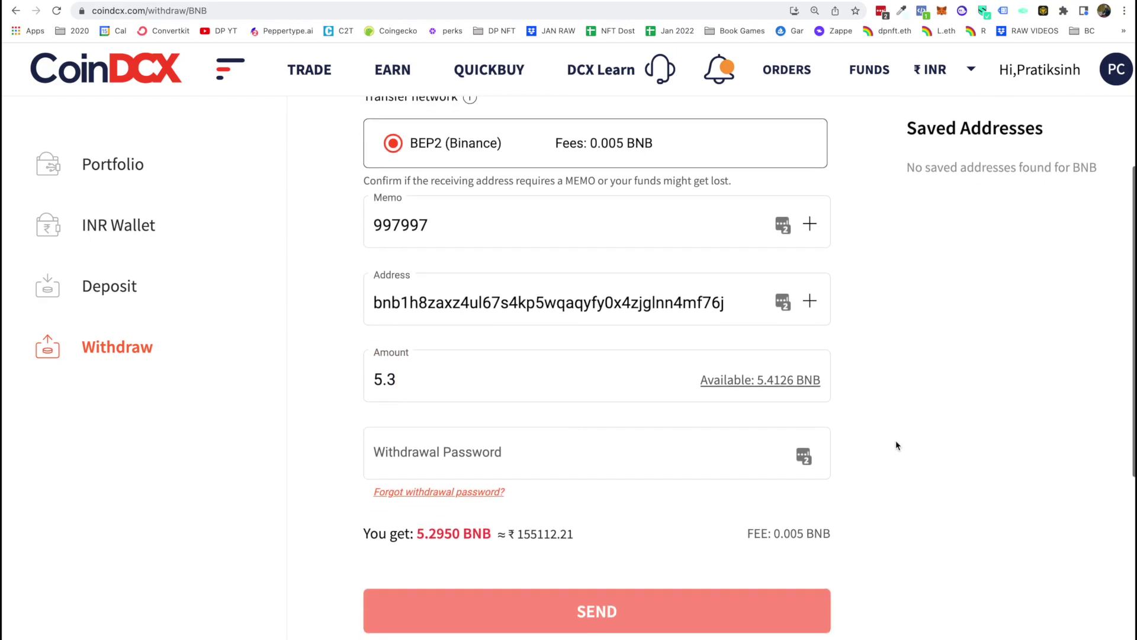
# Fill in the saved withdrawal password and submit the withdrawal request
pyautogui.click(545, 463)
pyautogui.click(450, 449)
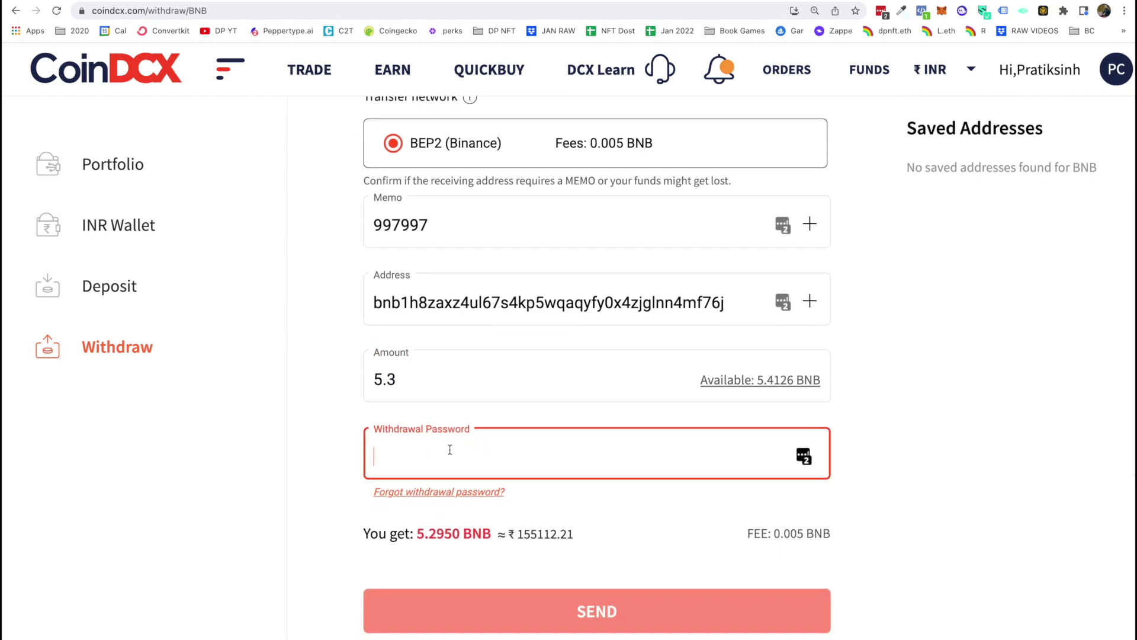
pyautogui.press('super+v')
pyautogui.scroll(-1, 498, 509)
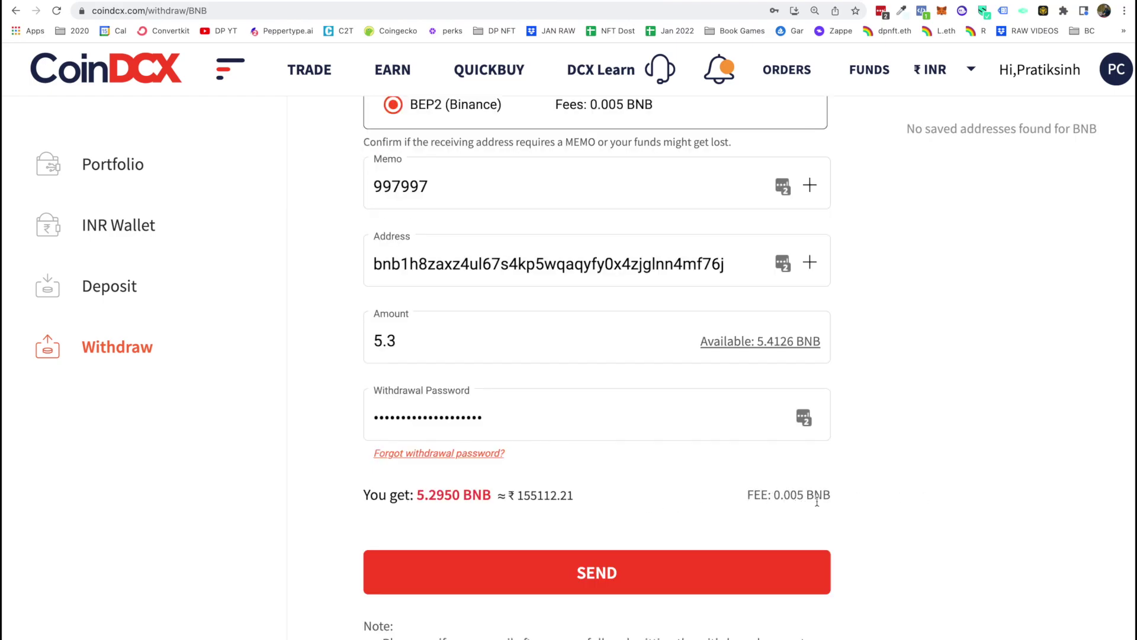
pyautogui.click(669, 573)
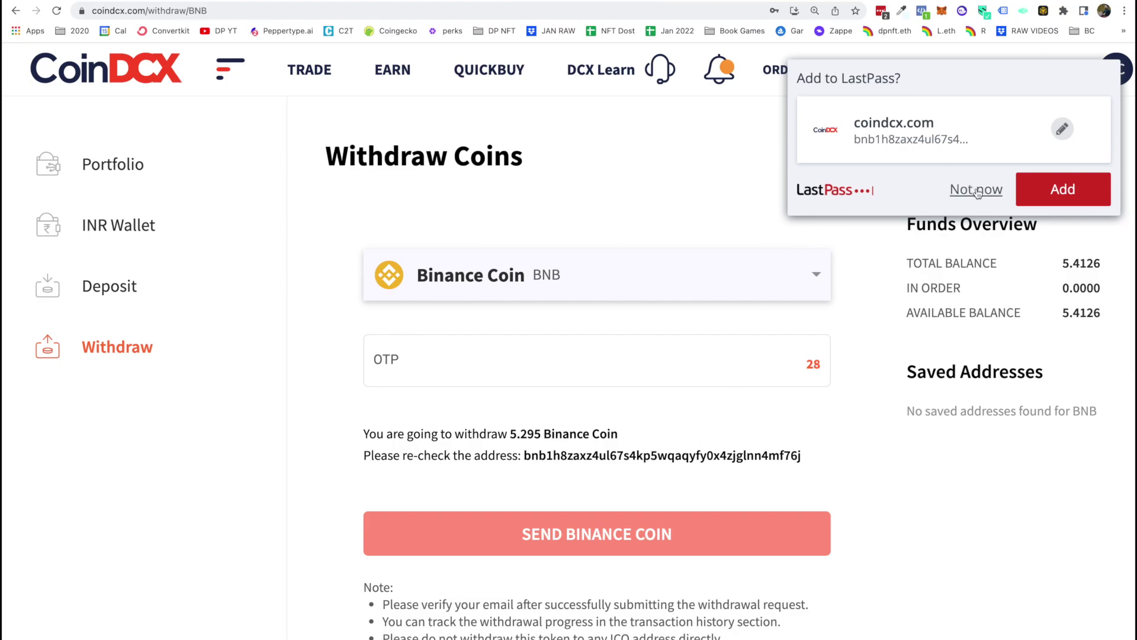
# Dismiss the password-manager prompt and enter the one-time code to send the BNB
pyautogui.click(976, 186)
pyautogui.click(424, 368)
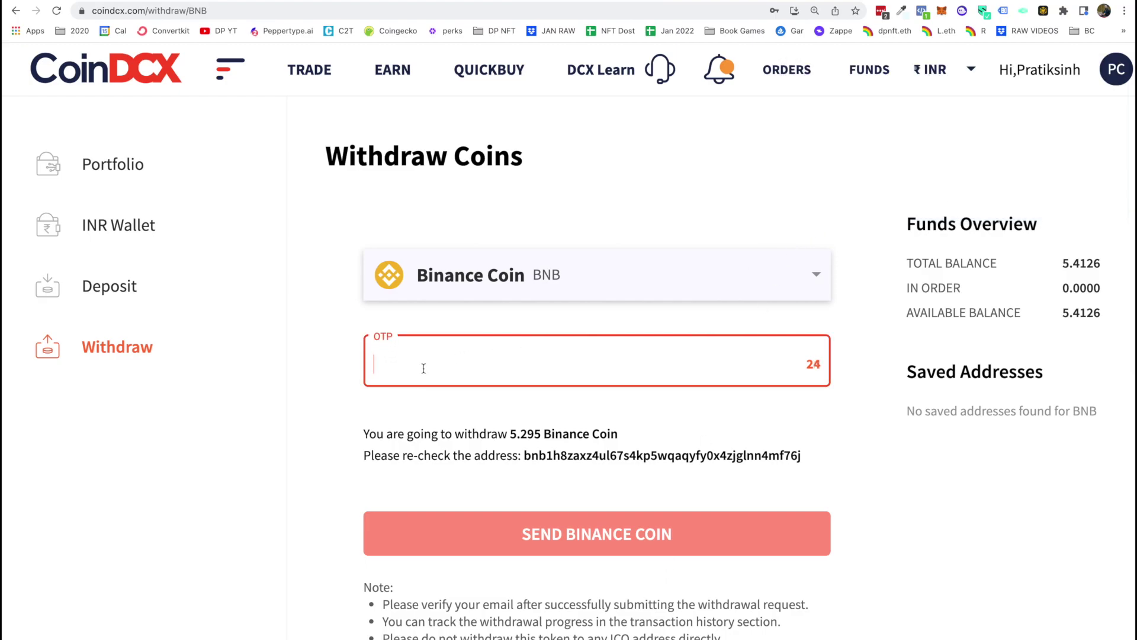
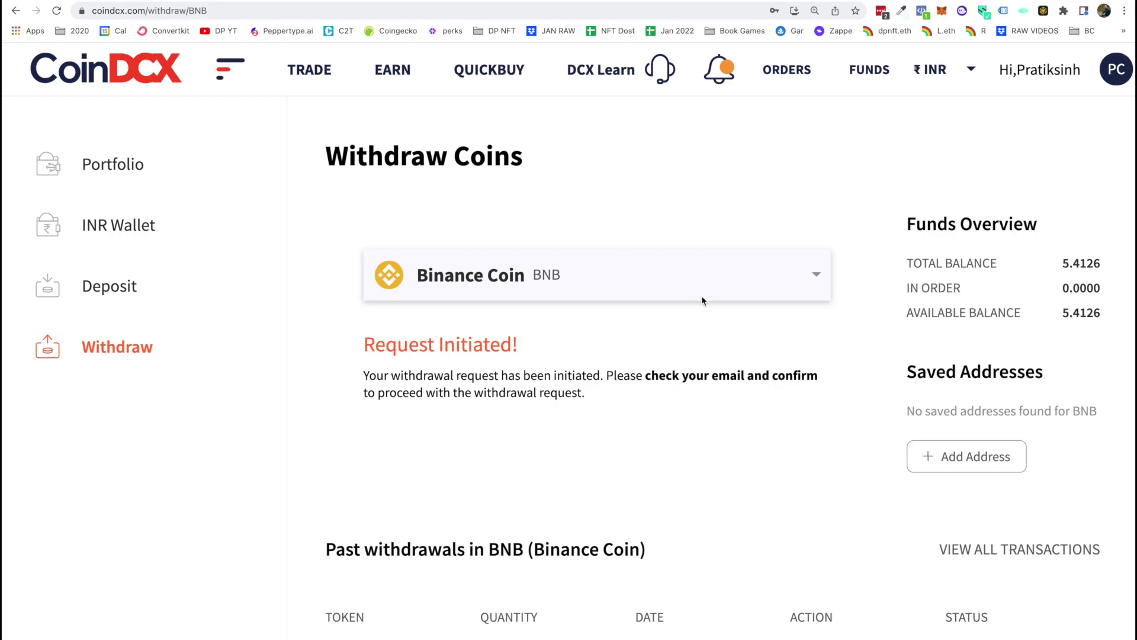
# Read the 5.295 BNB withdrawal confirmation email in Gmail, then go back to CoinDCX
pyautogui.click(758, 2)
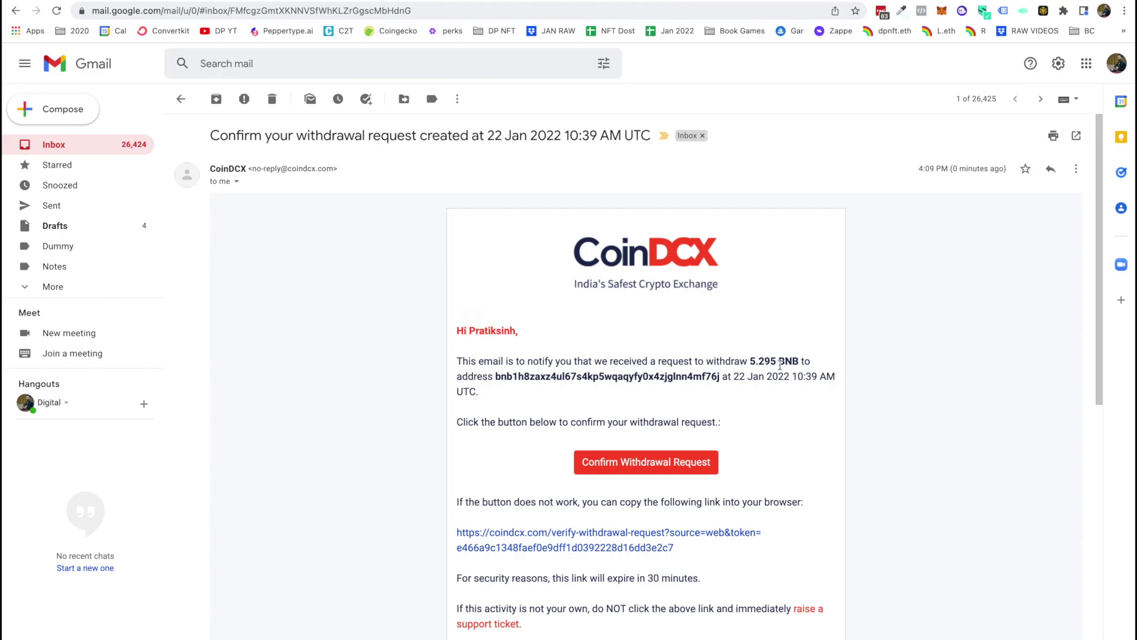
pyautogui.click(764, 2)
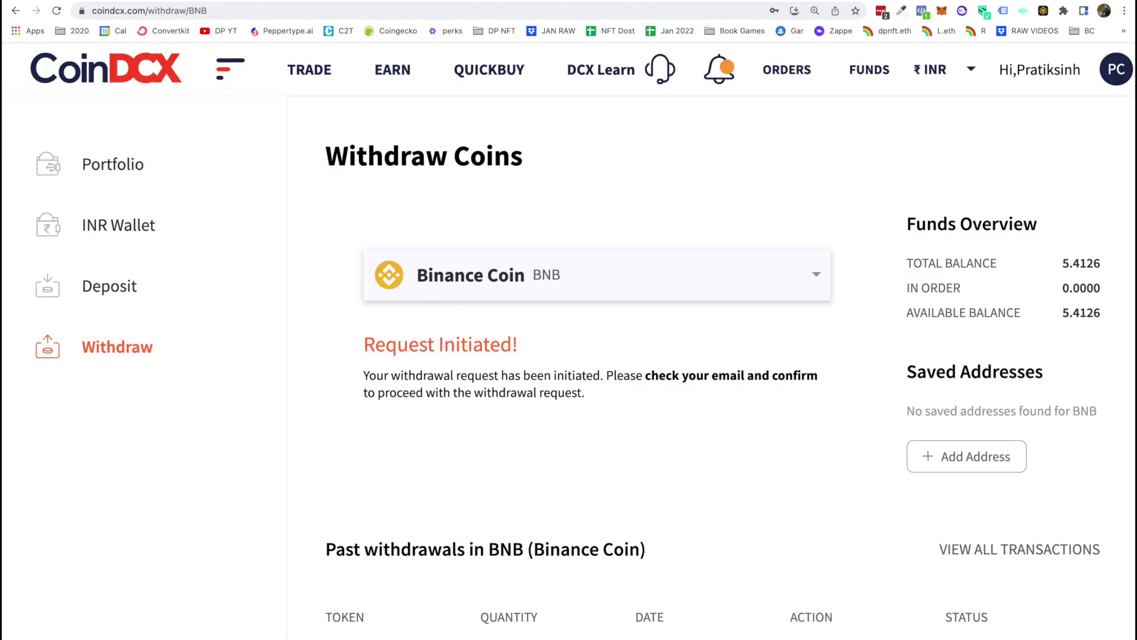
# Confirm the withdrawal from the Gmail email, then reload CoinDCX to check 5.3000 BNB in order
pyautogui.click(724, 2)
pyautogui.press('super+r')
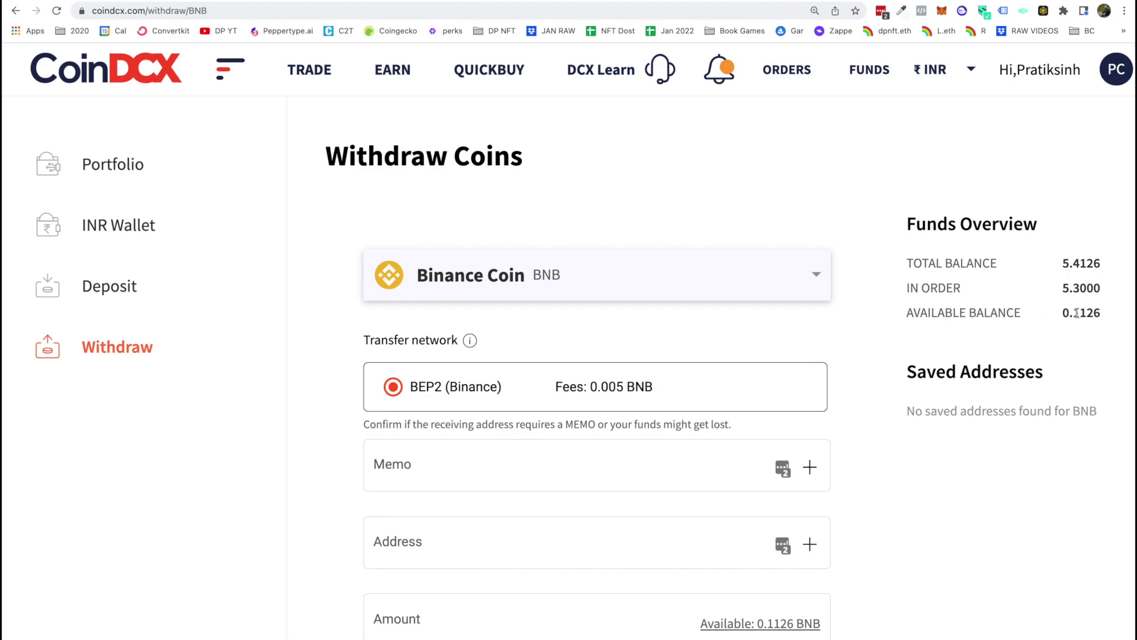
pyautogui.tripleClick(936, 287)
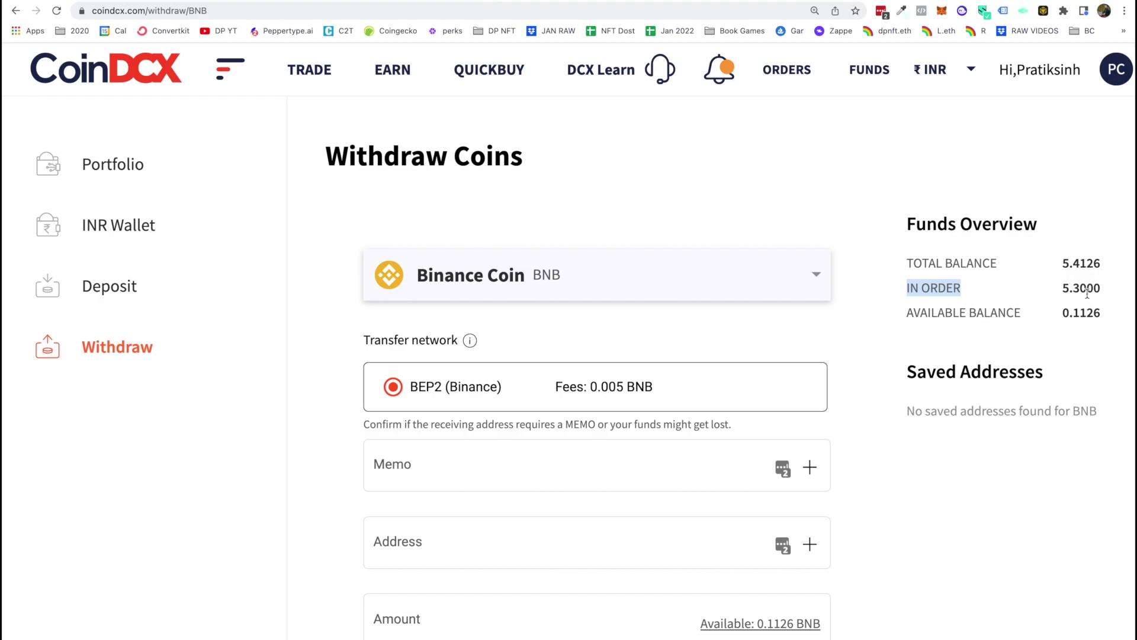
pyautogui.click(1042, 12)
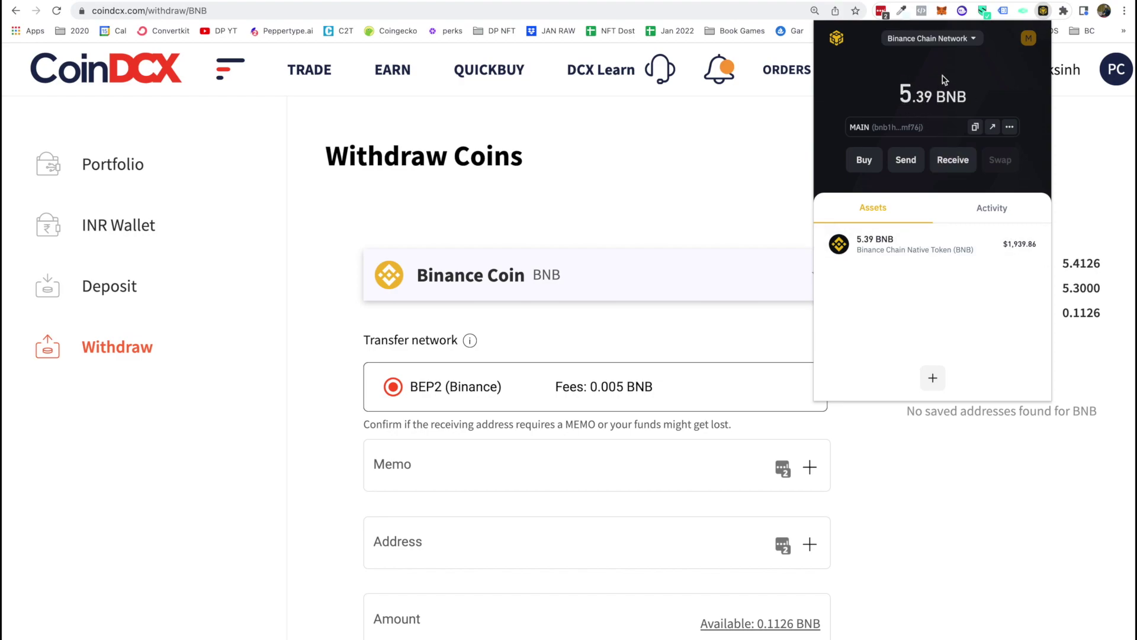
pyautogui.click(704, 127)
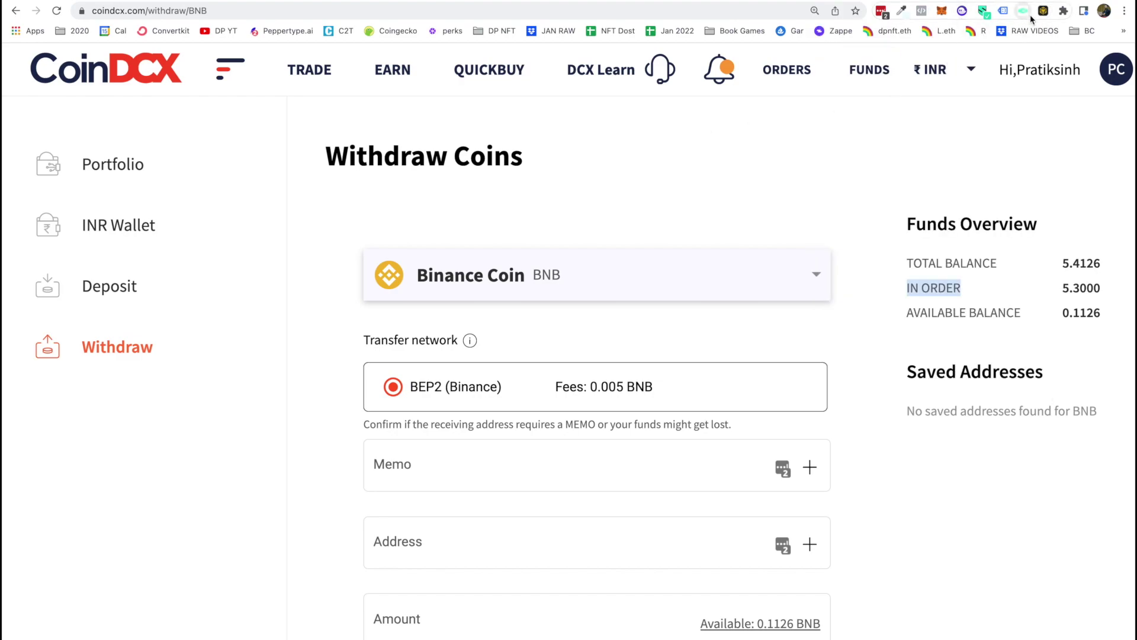